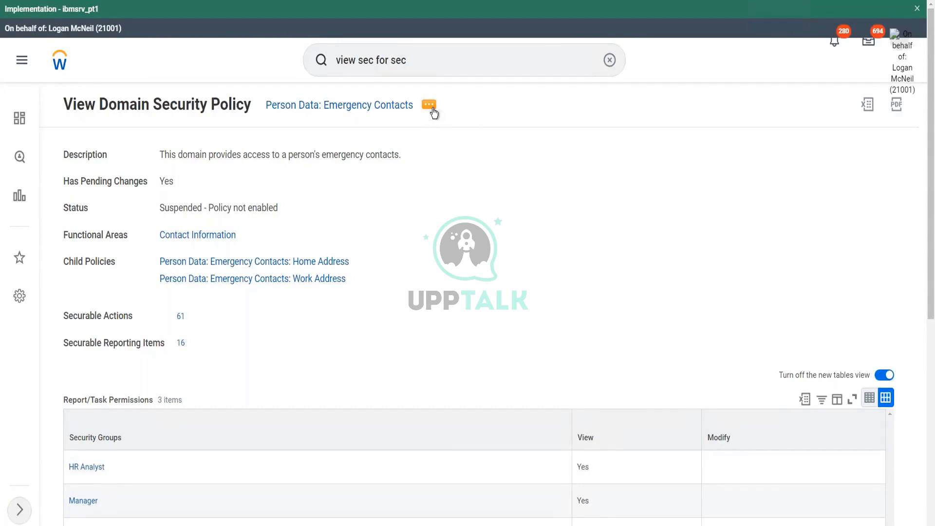
- Edit the Person Data: Emergency Contacts domain policy permissions to grant the Manager group Modify access for reports and tasks, and save
{"action": "left_click", "coordinate": [429, 105]}
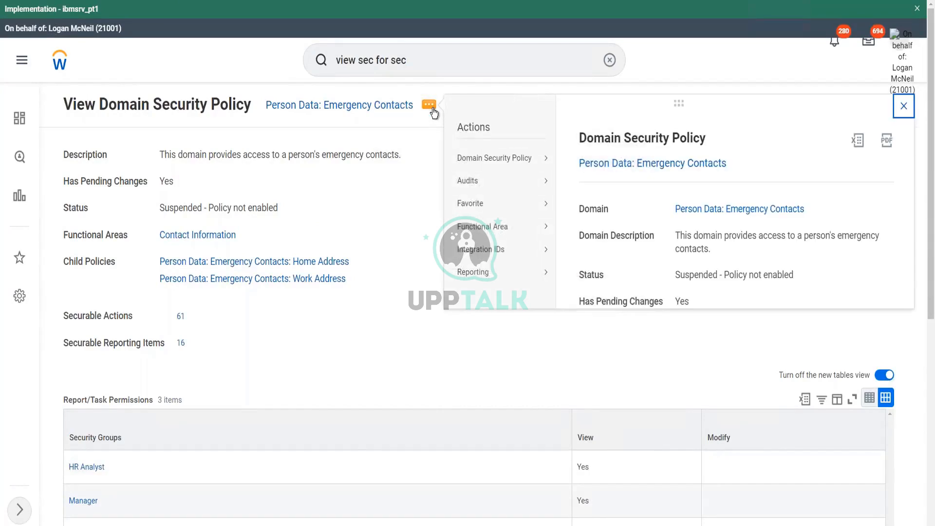
{"action": "mouse_move", "coordinate": [495, 166]}
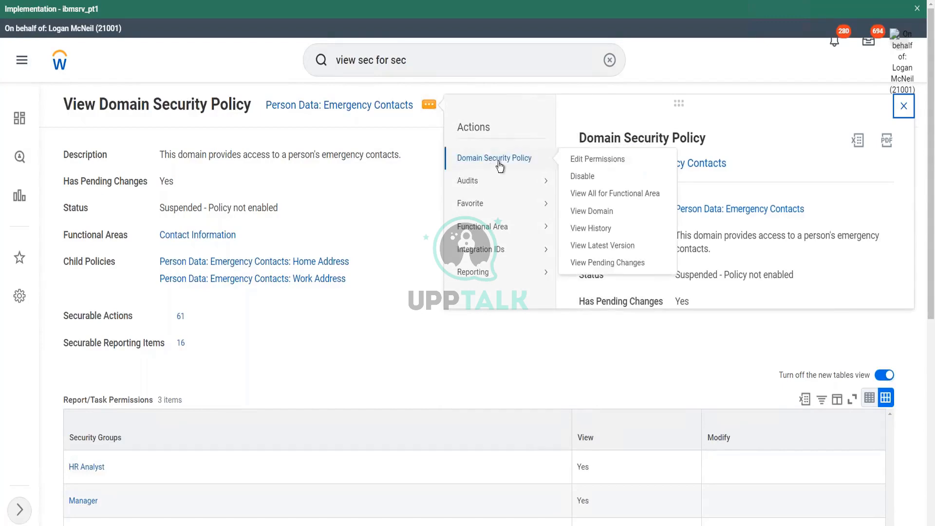
{"action": "left_click", "coordinate": [606, 164]}
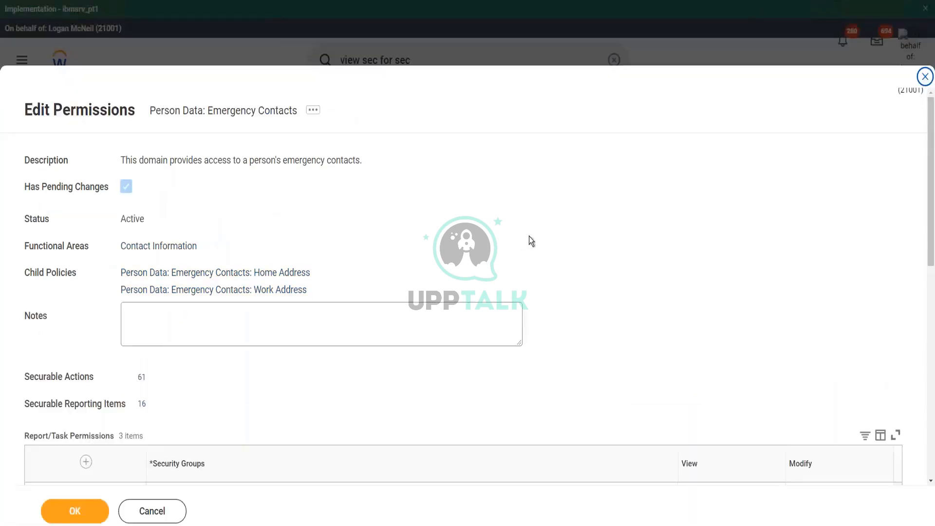
{"action": "scroll", "coordinate": [605, 243], "scroll_direction": "down", "scroll_amount": 5}
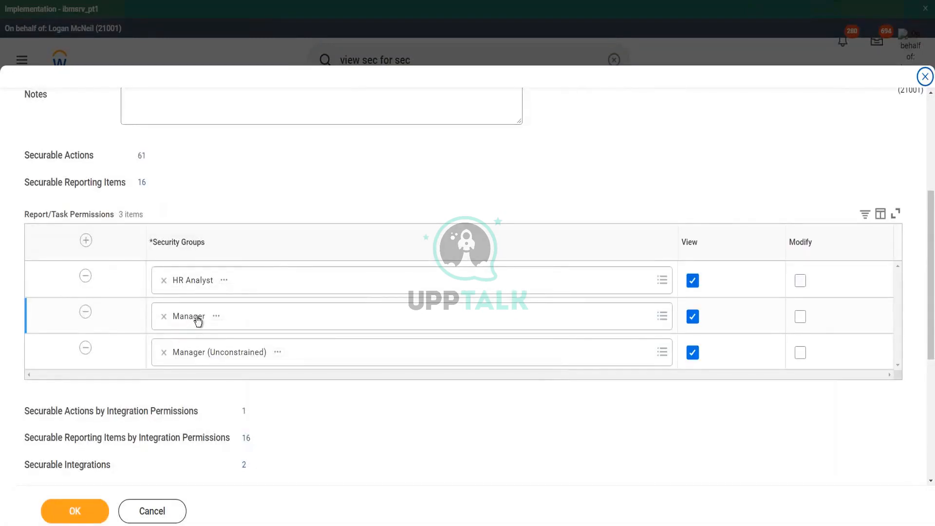
{"action": "left_click", "coordinate": [800, 316]}
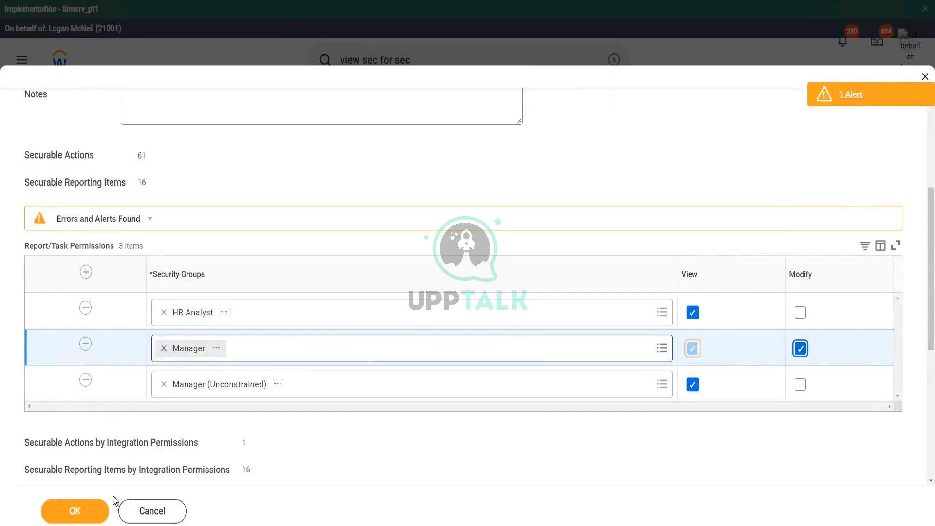
{"action": "left_click", "coordinate": [71, 516]}
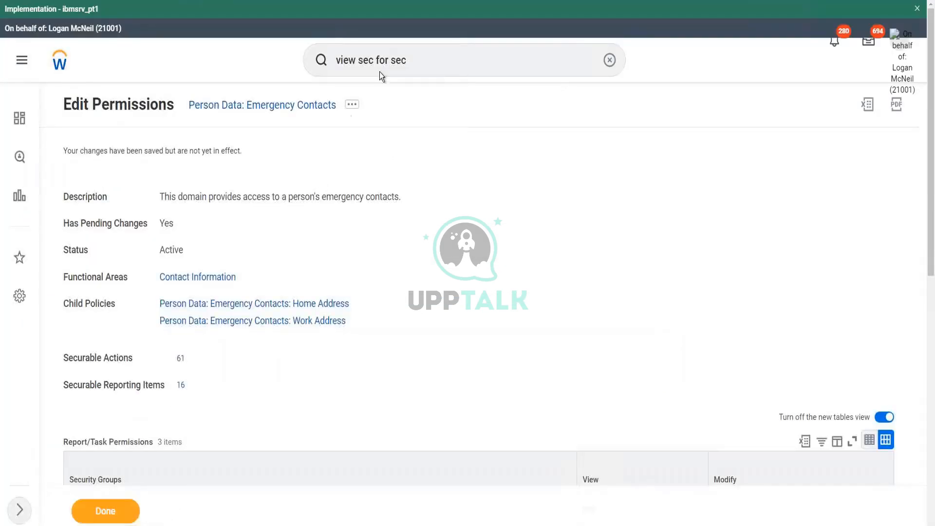
- Start the Activate Pending Security Policy Changes task and submit the comment "Manager has access to Modify Emergency Contacts"
{"action": "left_click", "coordinate": [410, 60]}
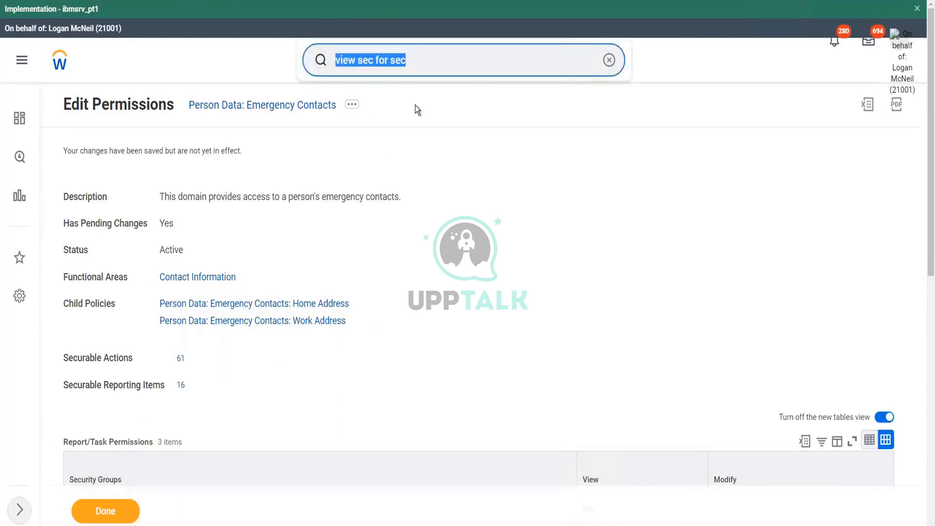
{"action": "type", "text": "activate"}
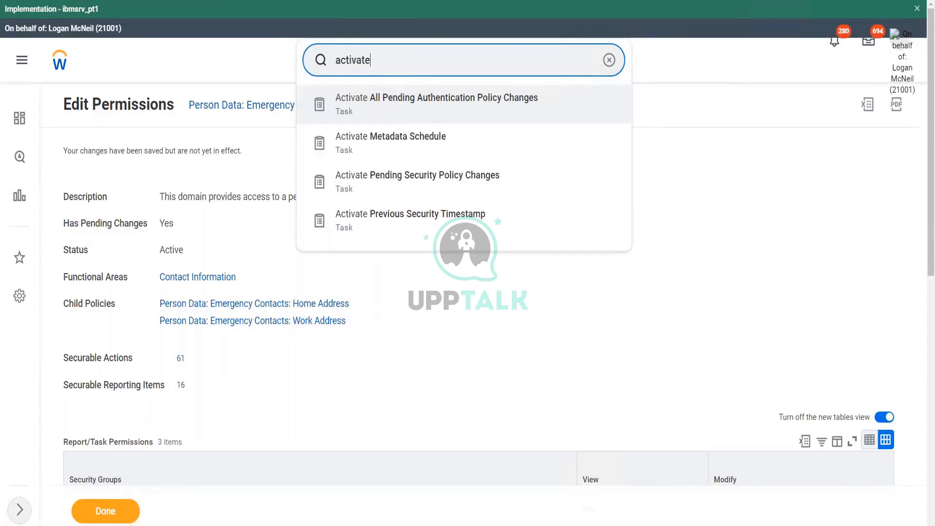
{"action": "left_click", "coordinate": [418, 183]}
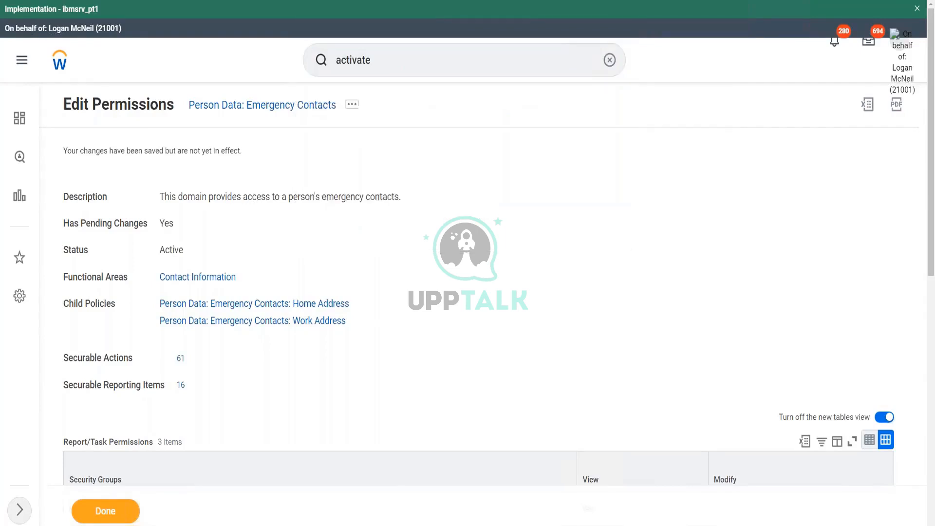
{"action": "left_click", "coordinate": [211, 294]}
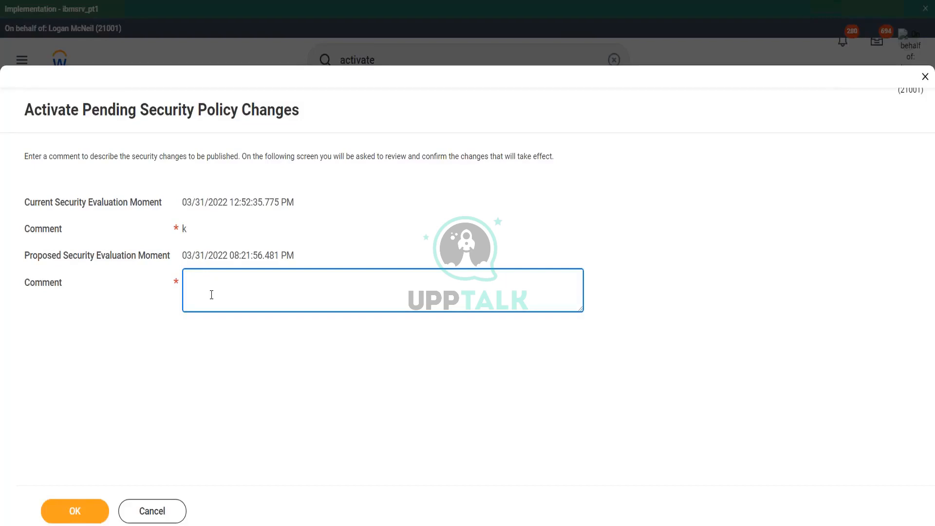
{"action": "type", "text": "Manager has access to Mod"}
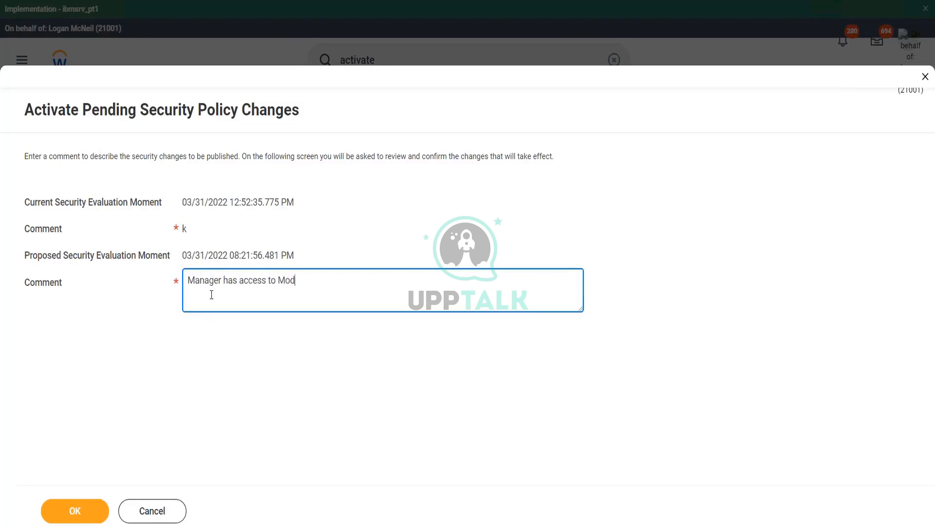
{"action": "type", "text": "ify Emergency Contacts"}
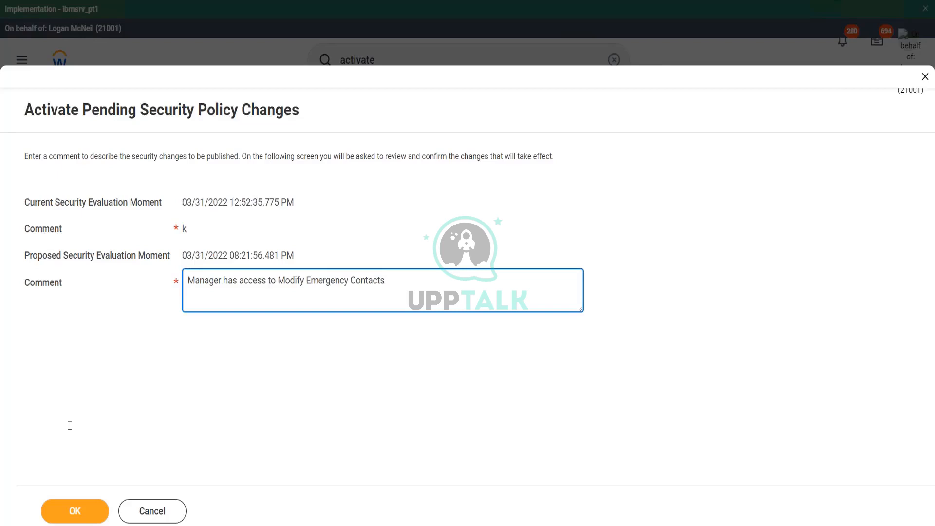
{"action": "left_click", "coordinate": [73, 511]}
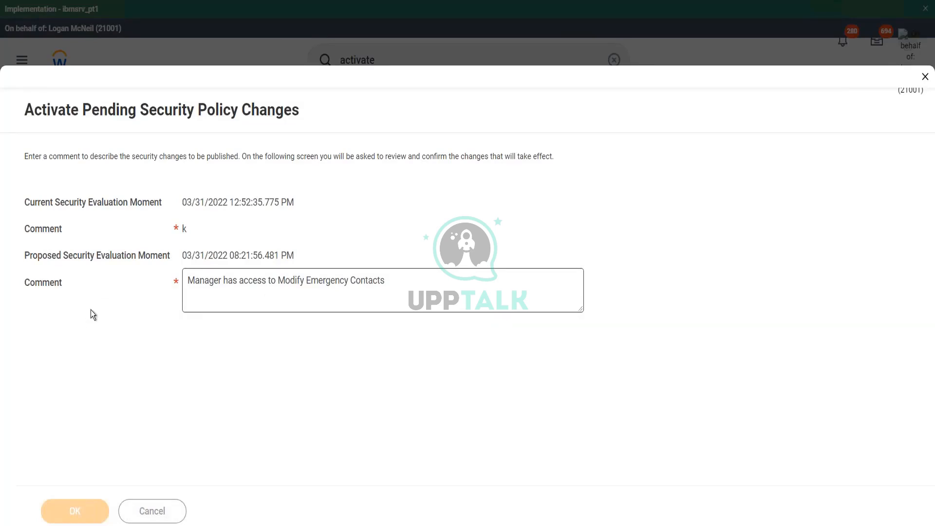
- Confirm the listed domain security policy changes and activate them, reviewing the policy list and the resulting timestamp comment
{"action": "scroll", "coordinate": [140, 305], "scroll_direction": "down", "scroll_amount": 3}
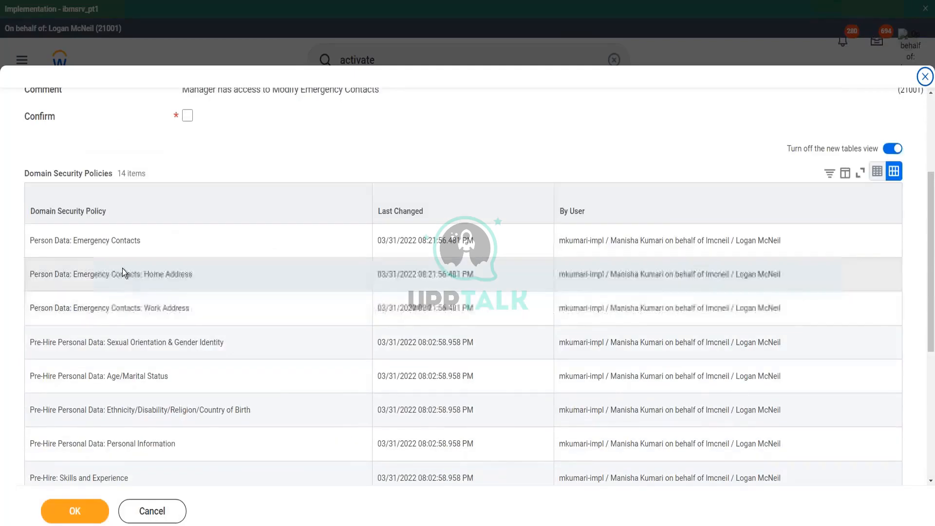
{"action": "left_click", "coordinate": [188, 116]}
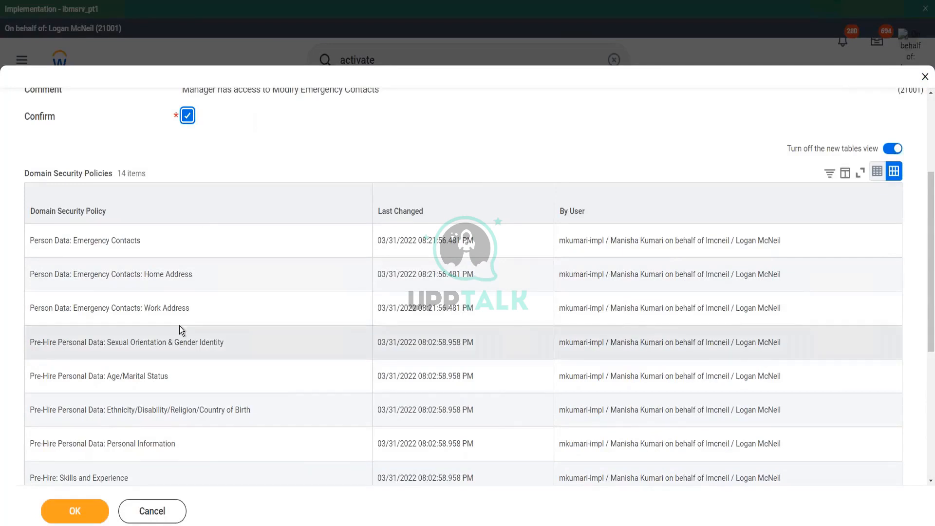
{"action": "scroll", "coordinate": [182, 331], "scroll_direction": "down", "scroll_amount": 3}
{"action": "left_click", "coordinate": [75, 512]}
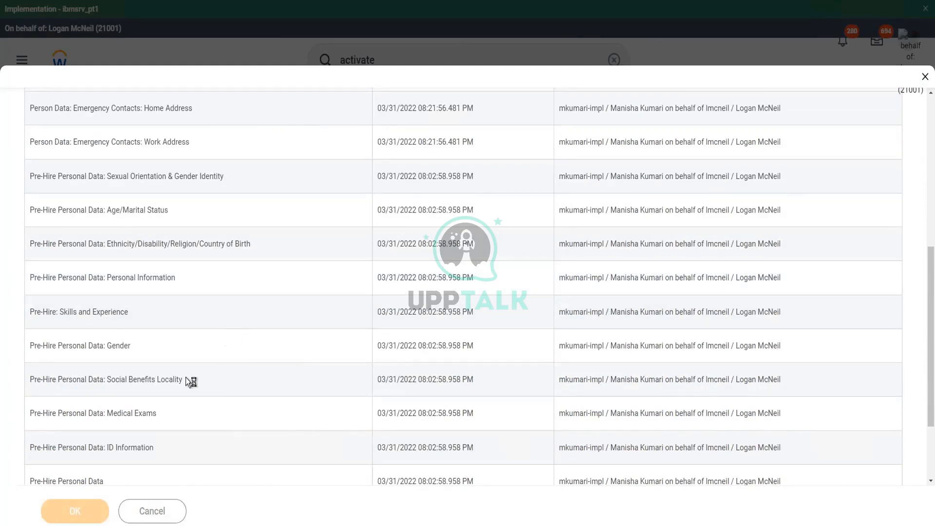
{"action": "scroll", "coordinate": [222, 303], "scroll_direction": "down", "scroll_amount": 3}
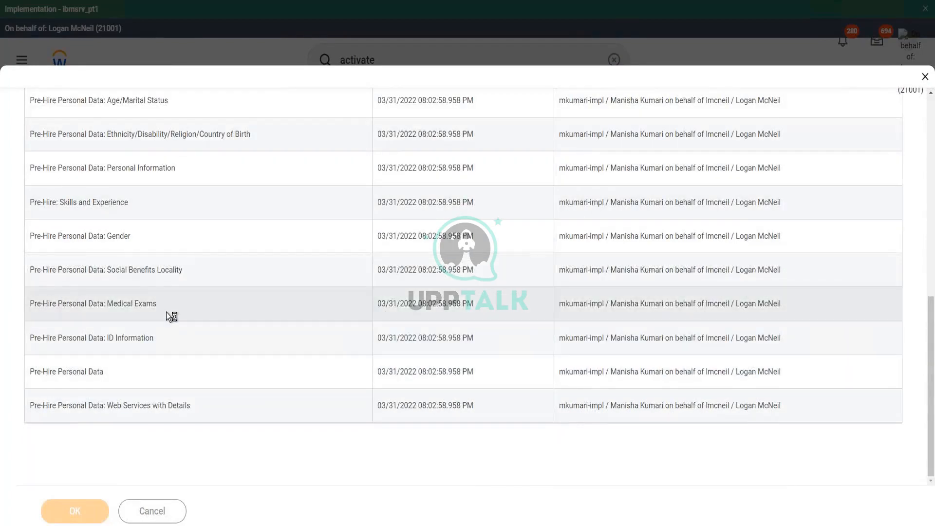
{"action": "scroll", "coordinate": [166, 312], "scroll_direction": "up", "scroll_amount": 5}
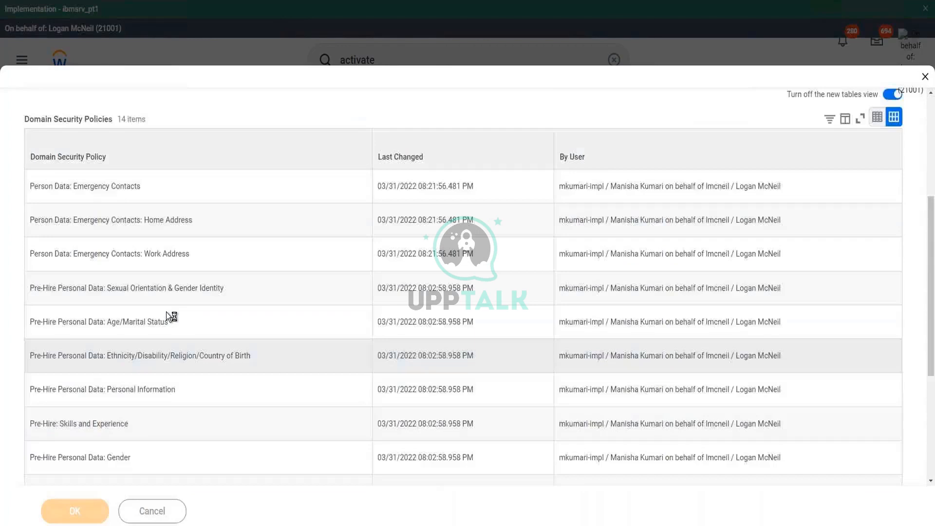
{"action": "scroll", "coordinate": [166, 312], "scroll_direction": "up", "scroll_amount": 2}
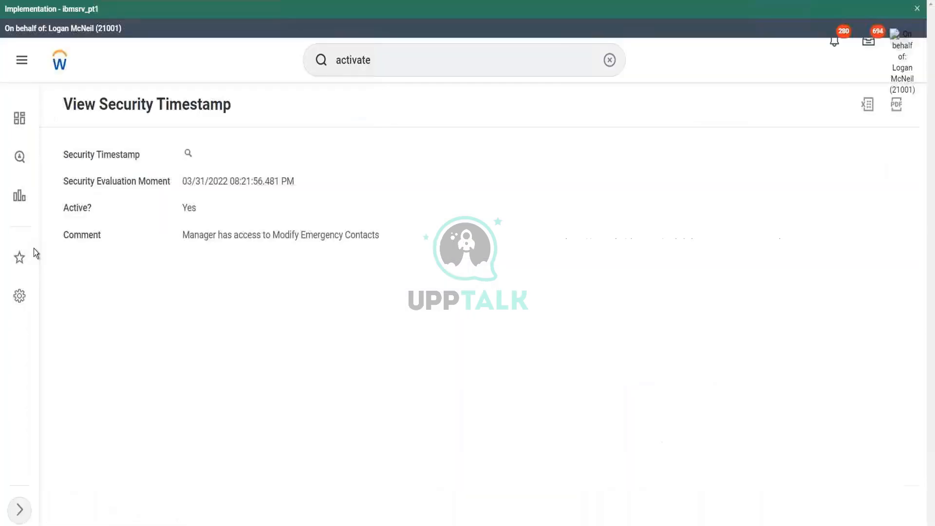
{"action": "left_click_drag", "start_coordinate": [184, 240], "coordinate": [441, 241]}
{"action": "left_click", "coordinate": [465, 241]}
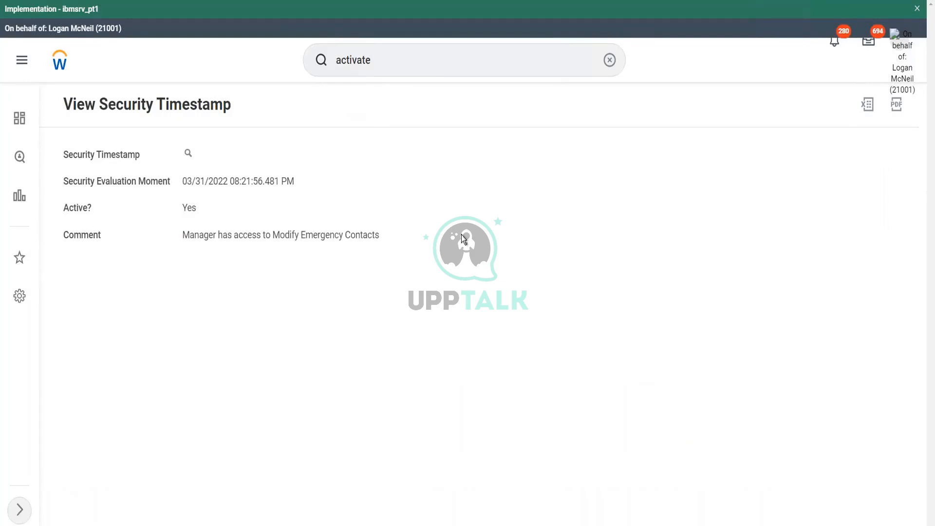
- Search for "view sec for sec" and open the View Security for Securable Item report
{"action": "left_click", "coordinate": [396, 64]}
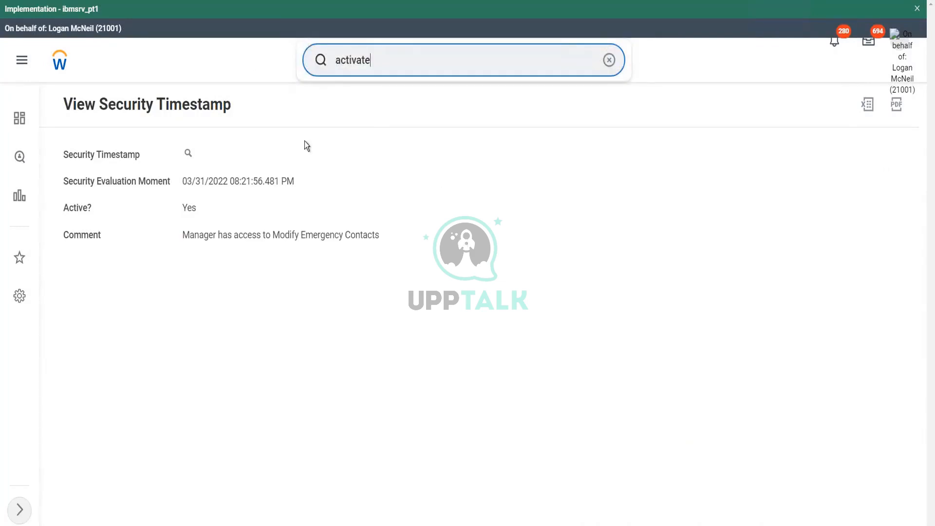
{"action": "type", "text": "view"}
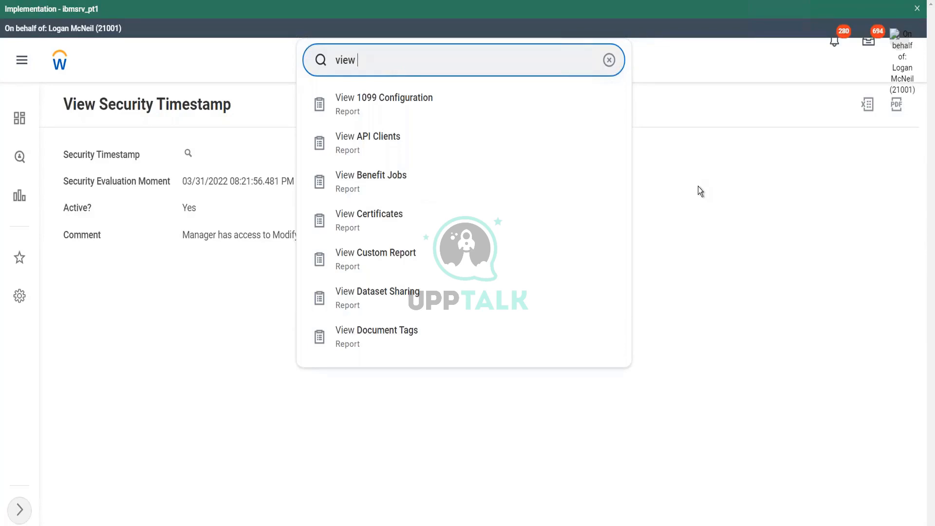
{"action": "left_click", "coordinate": [700, 191]}
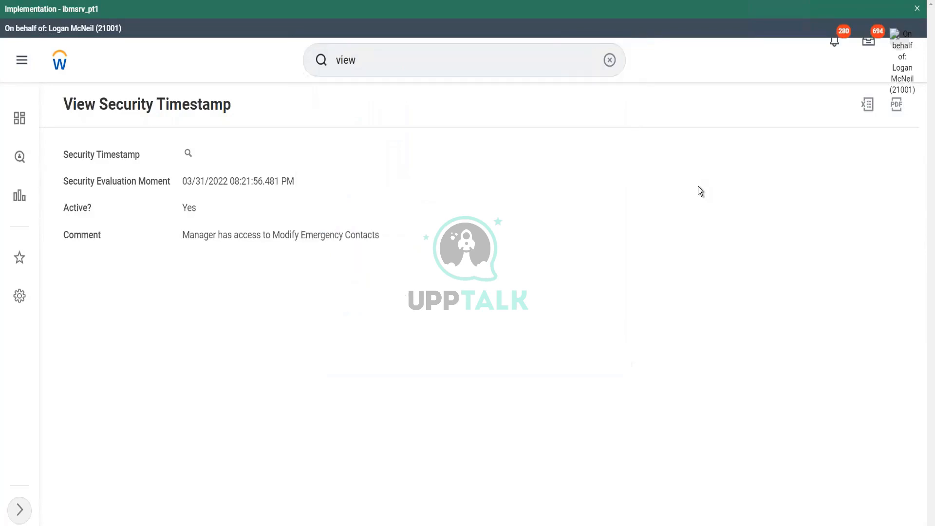
{"action": "left_click", "coordinate": [398, 59]}
{"action": "type", "text": "sec for sec"}
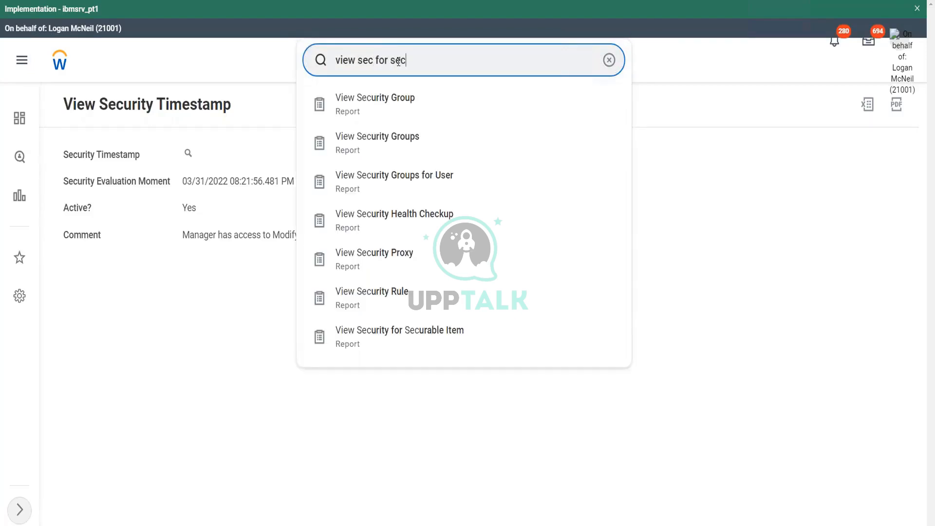
{"action": "left_click", "coordinate": [400, 105]}
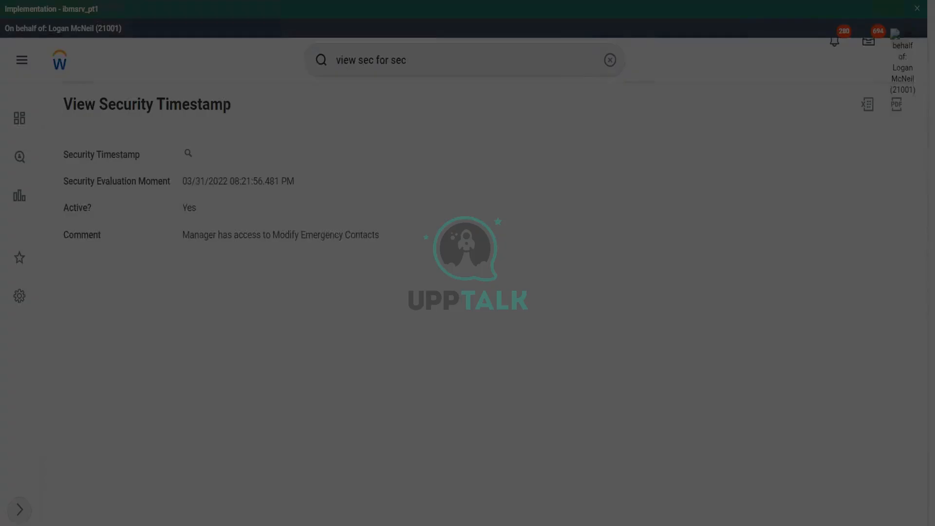
- Run the securable item lookup for "Emergency Contact"
{"action": "type", "text": "E"}
{"action": "key", "text": "BackSpace"}
{"action": "type", "text": "Emergency COntacts"}
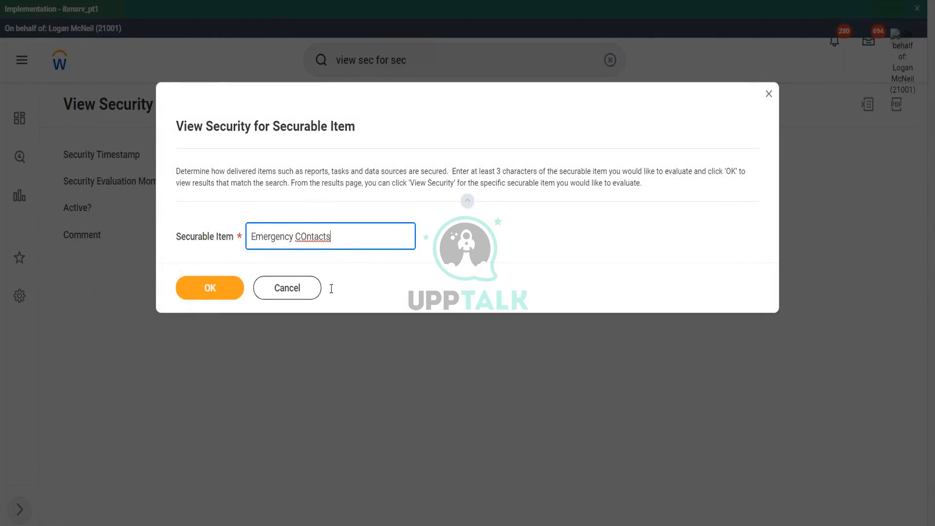
{"action": "key", "text": "shift+Right"}
{"action": "type", "text": "o"}
{"action": "key", "text": "BackSpace"}
{"action": "left_click", "coordinate": [218, 297]}
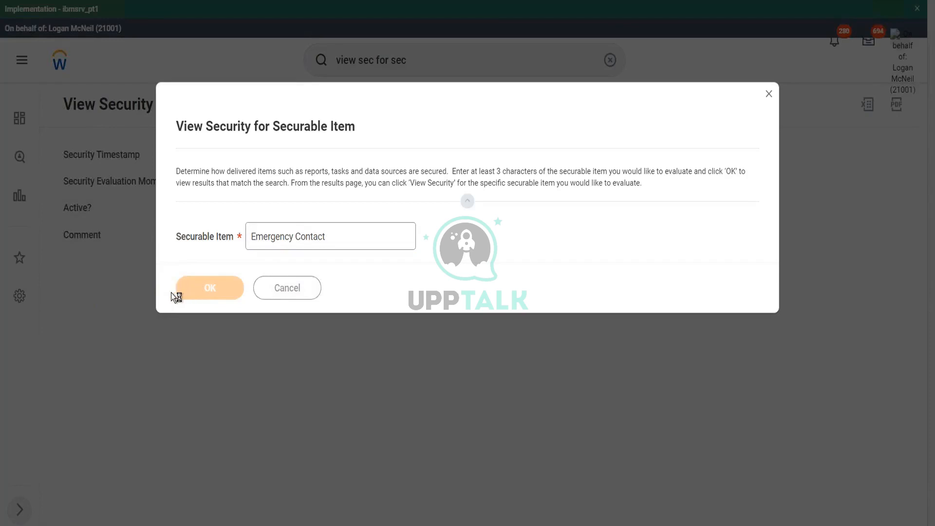
- View the security of the Emergency Contacts report field based on the Worker business object
{"action": "scroll", "coordinate": [600, 317], "scroll_direction": "down", "scroll_amount": 8}
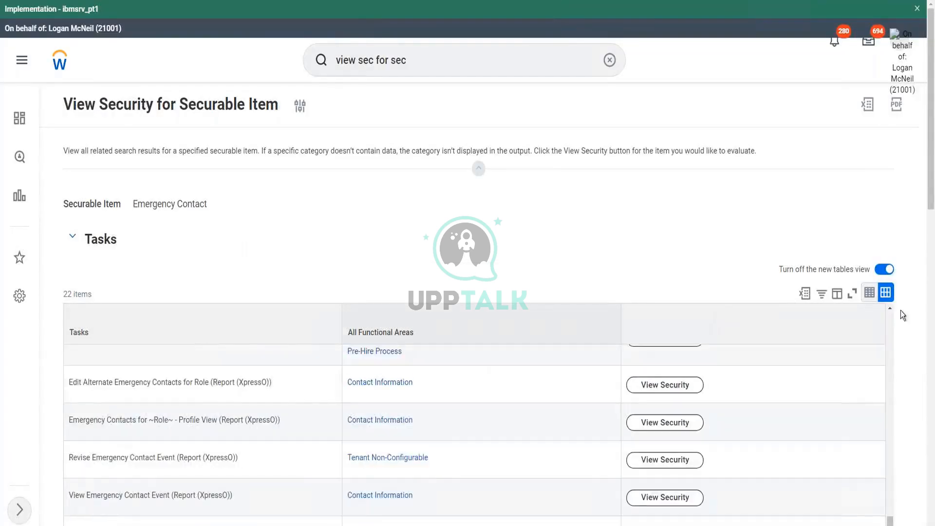
{"action": "scroll", "coordinate": [868, 315], "scroll_direction": "down", "scroll_amount": 10}
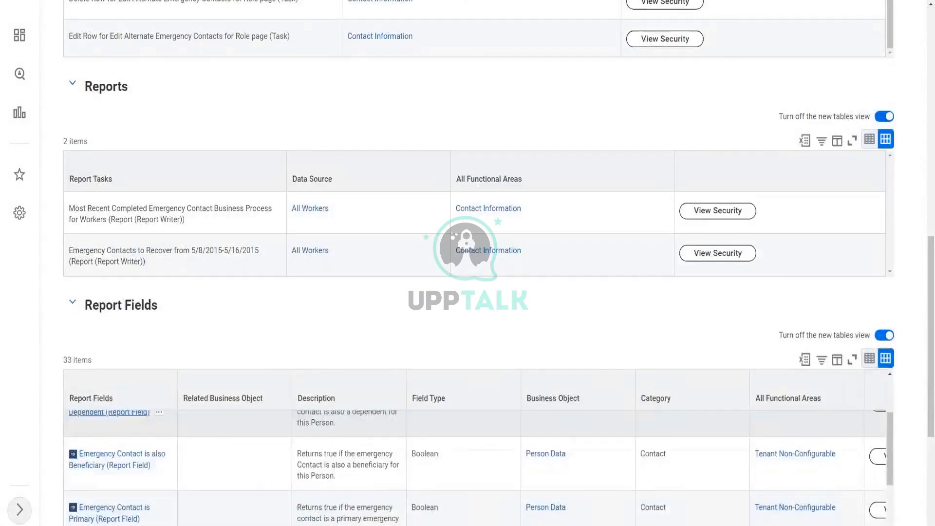
{"action": "scroll", "coordinate": [467, 262], "scroll_direction": "up", "scroll_amount": 3}
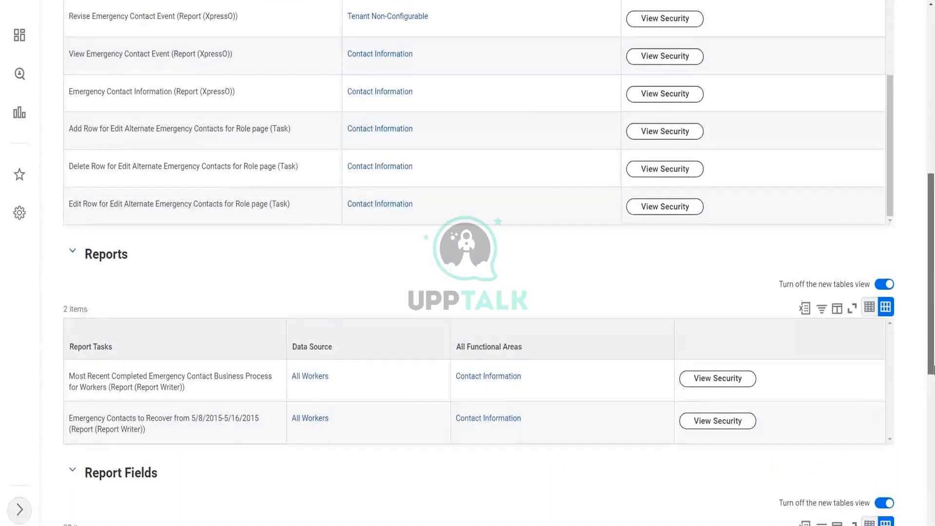
{"action": "scroll", "coordinate": [247, 377], "scroll_direction": "down", "scroll_amount": 7}
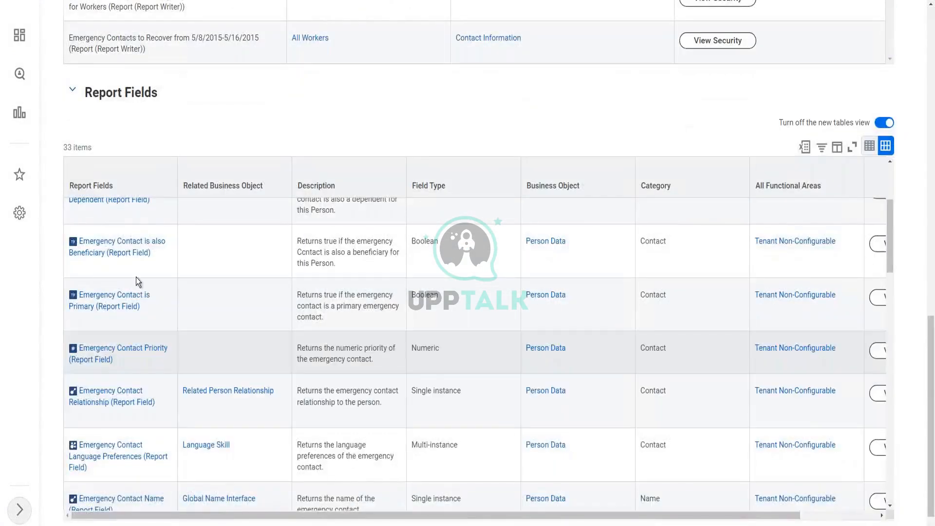
{"action": "scroll", "coordinate": [132, 261], "scroll_direction": "up", "scroll_amount": 1}
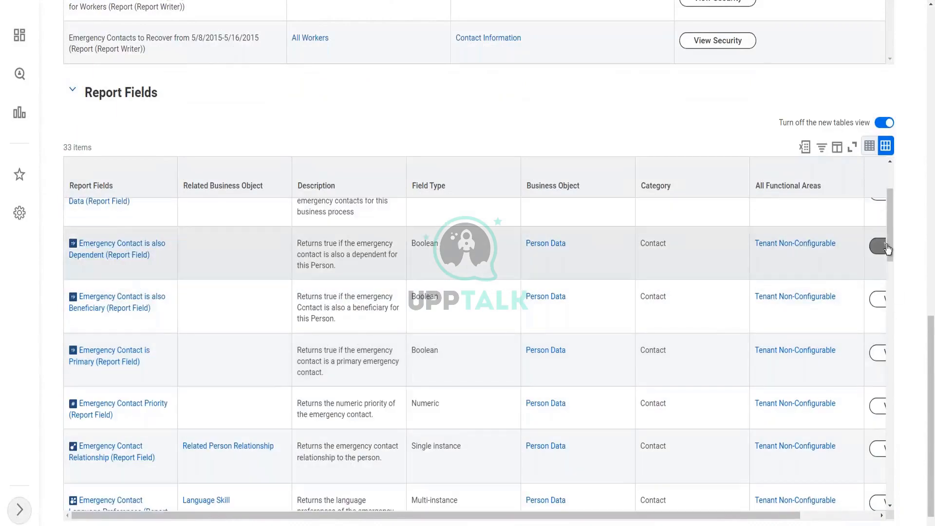
{"action": "scroll", "coordinate": [890, 224], "scroll_direction": "up", "scroll_amount": 2}
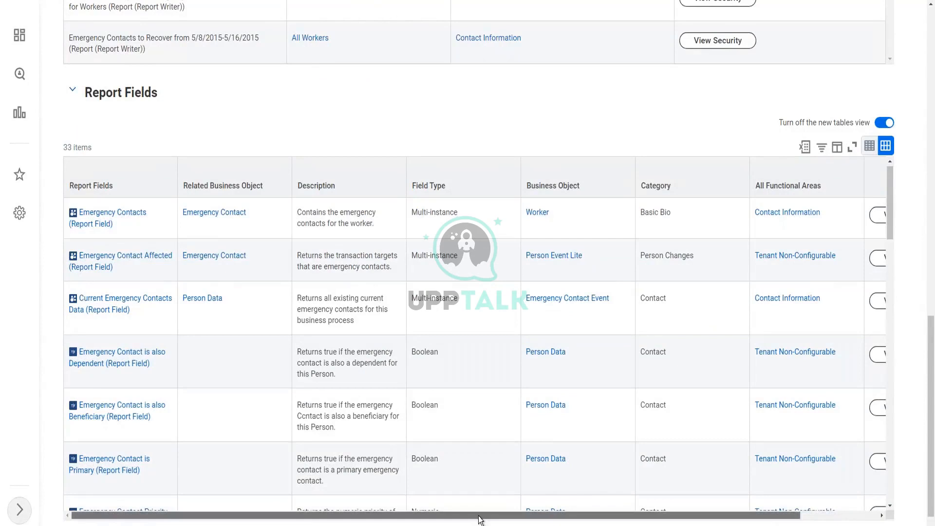
{"action": "left_click_drag", "start_coordinate": [478, 516], "coordinate": [584, 516]}
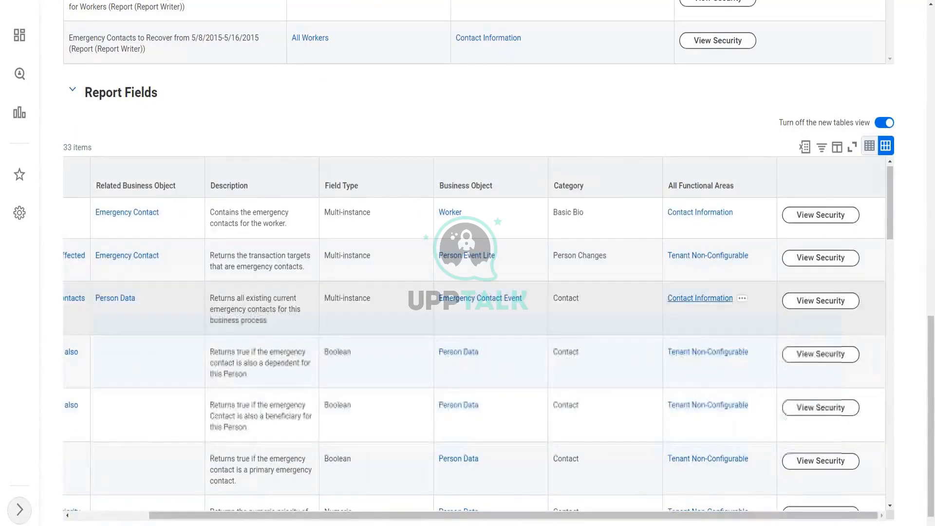
{"action": "left_click", "coordinate": [820, 214]}
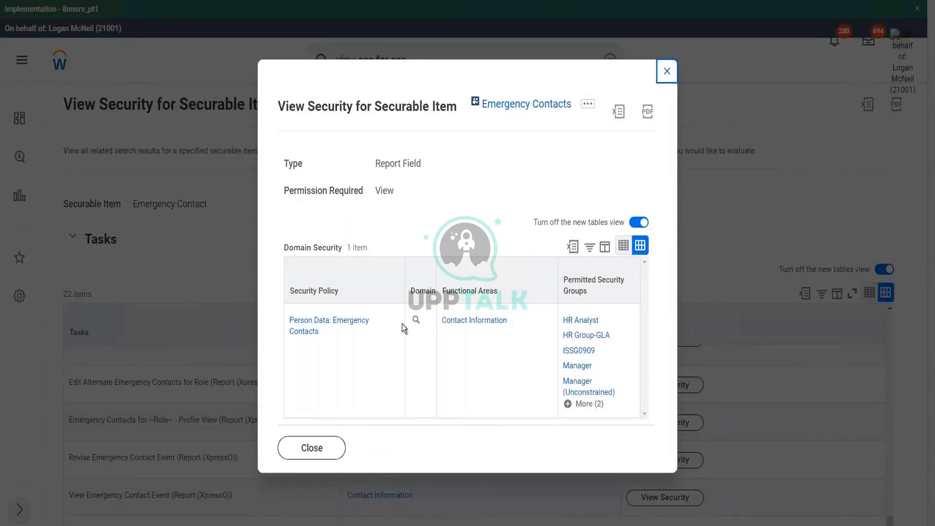
- Open the security policy of the Person Data: Emergency Contacts domain and check the Manager group's Modify permission
{"action": "mouse_move", "coordinate": [427, 325]}
{"action": "left_click", "coordinate": [427, 321]}
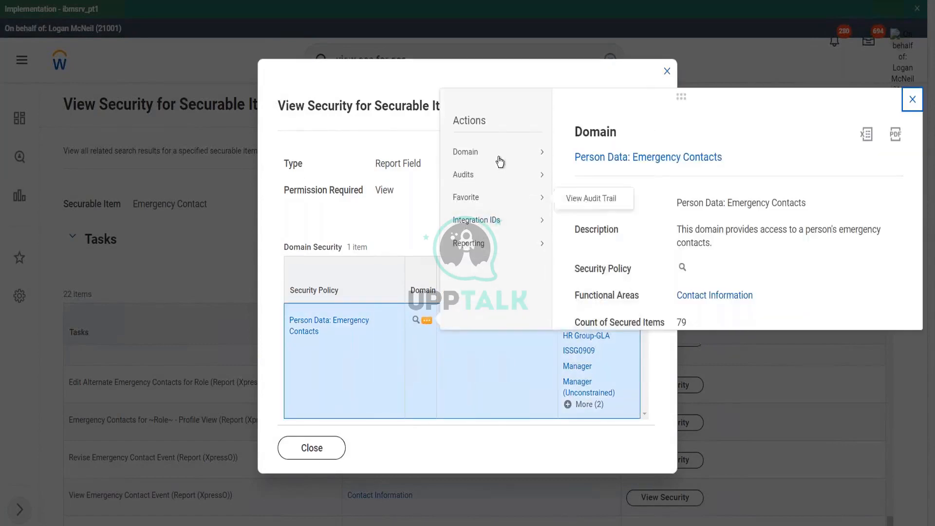
{"action": "mouse_move", "coordinate": [502, 155]}
{"action": "left_click", "coordinate": [612, 175]}
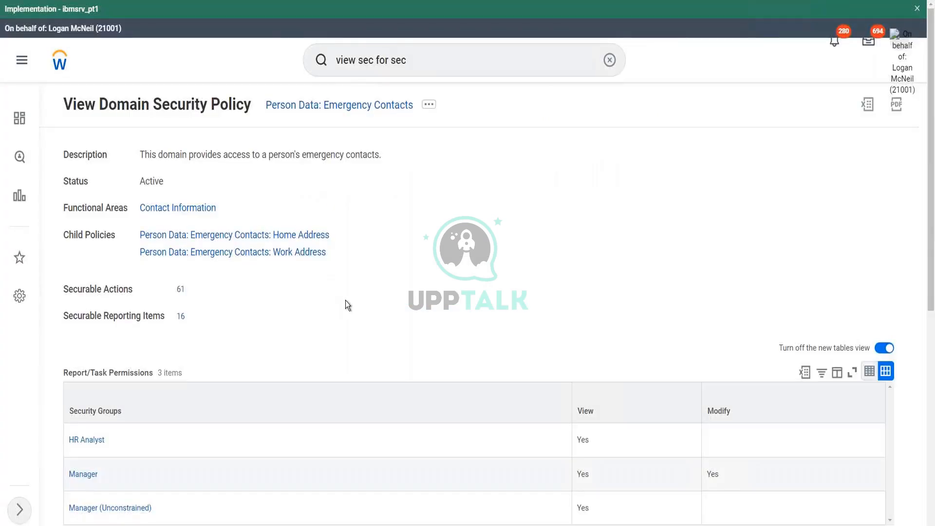
{"action": "scroll", "coordinate": [347, 304], "scroll_direction": "down", "scroll_amount": 2}
{"action": "left_click_drag", "start_coordinate": [717, 363], "coordinate": [691, 363]}
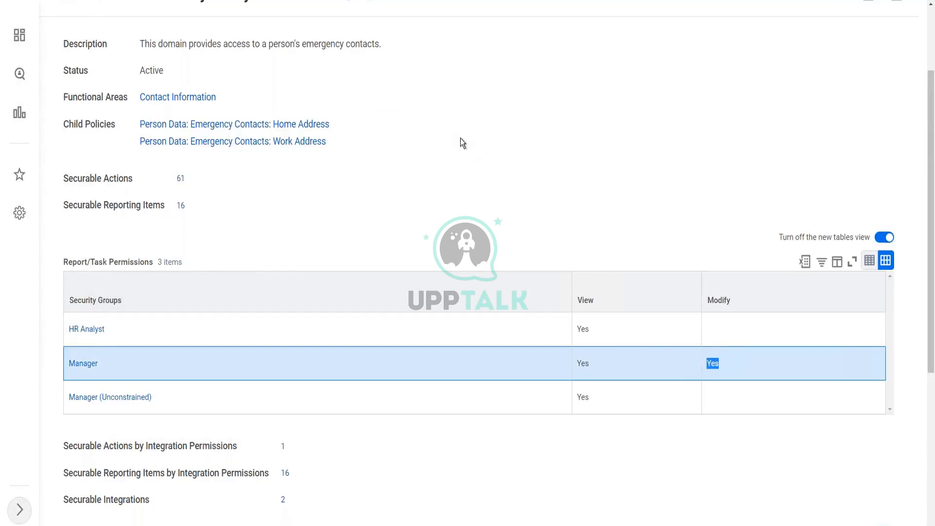
{"action": "left_click", "coordinate": [474, 180]}
{"action": "scroll", "coordinate": [469, 198], "scroll_direction": "up", "scroll_amount": 3}
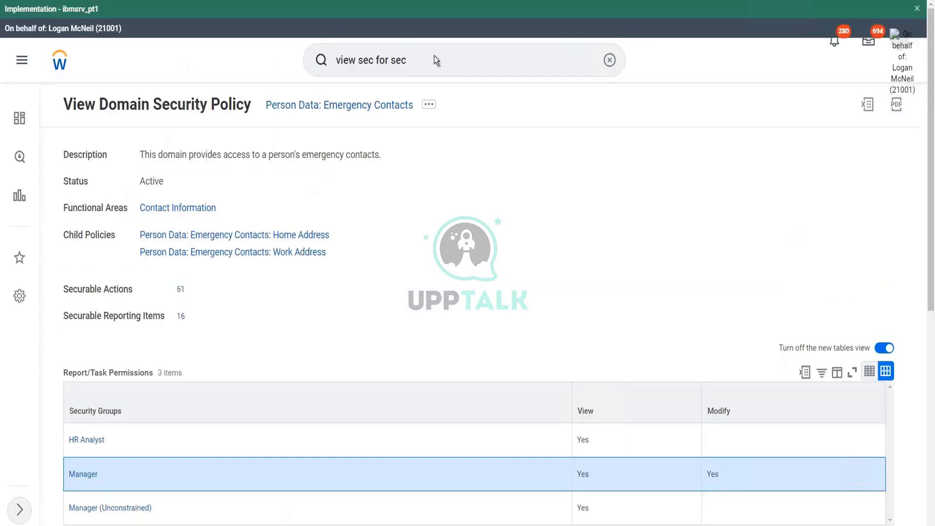
- Reopen the View Security for Securable Item report and run it for "Compensation Grade Profile"
{"action": "left_click_drag", "start_coordinate": [424, 62], "coordinate": [291, 59]}
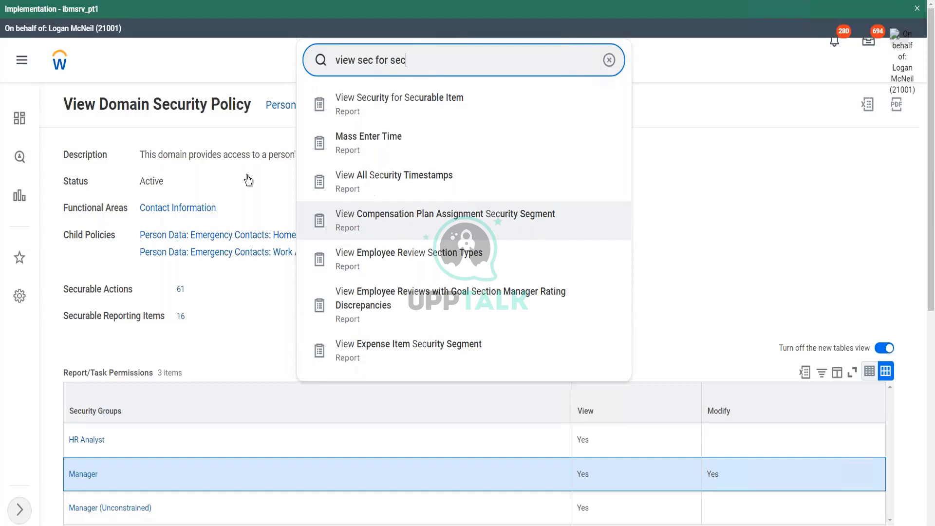
{"action": "left_click", "coordinate": [390, 103]}
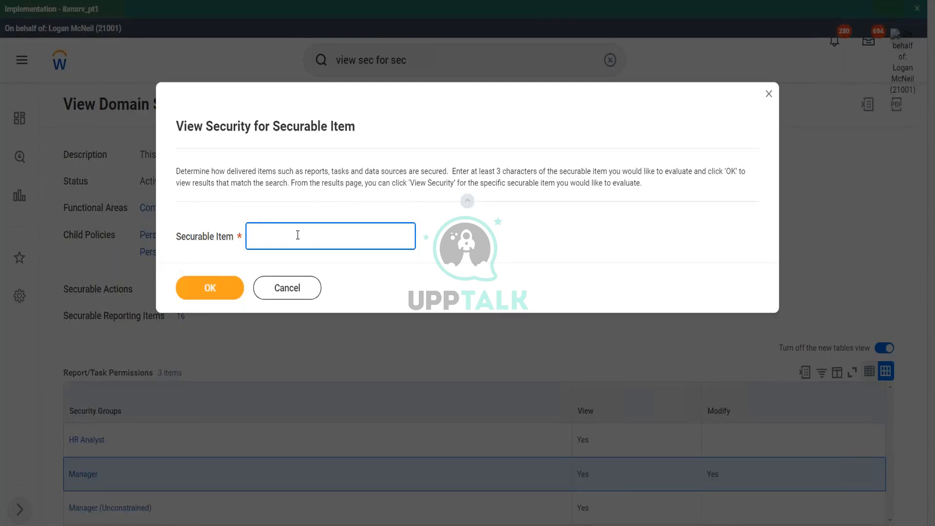
{"action": "type", "text": "Compensation Grade Profile"}
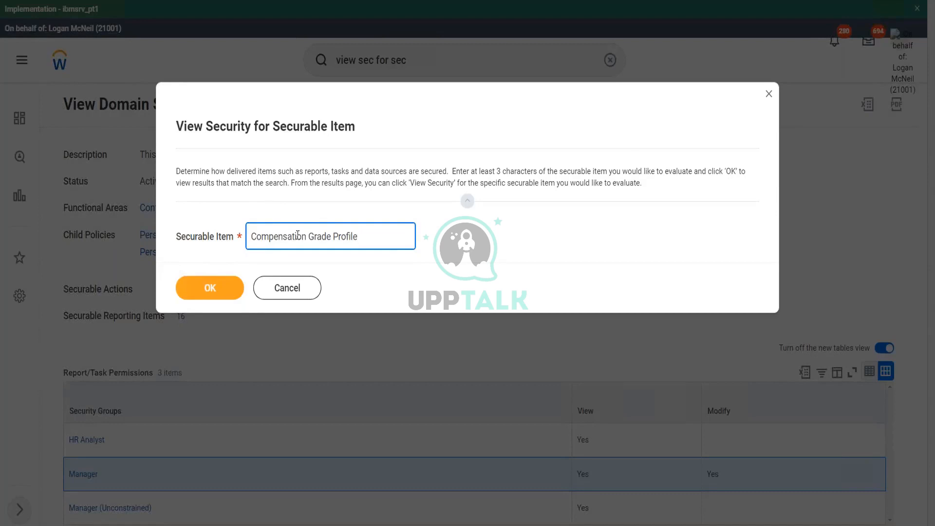
{"action": "left_click", "coordinate": [213, 293]}
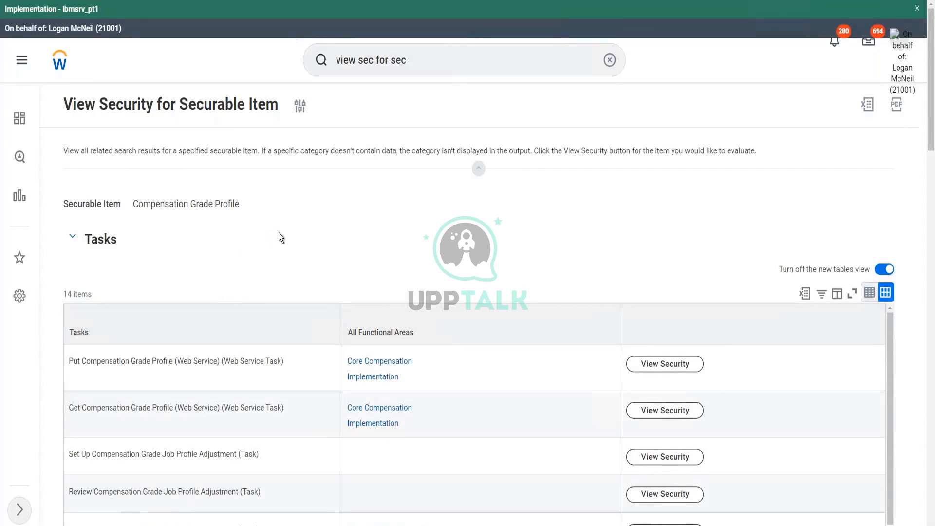
- Examine the tasks found for Compensation Grade Profile, comparing the web service, add and edit tasks
{"action": "scroll", "coordinate": [278, 238], "scroll_direction": "down", "scroll_amount": 1}
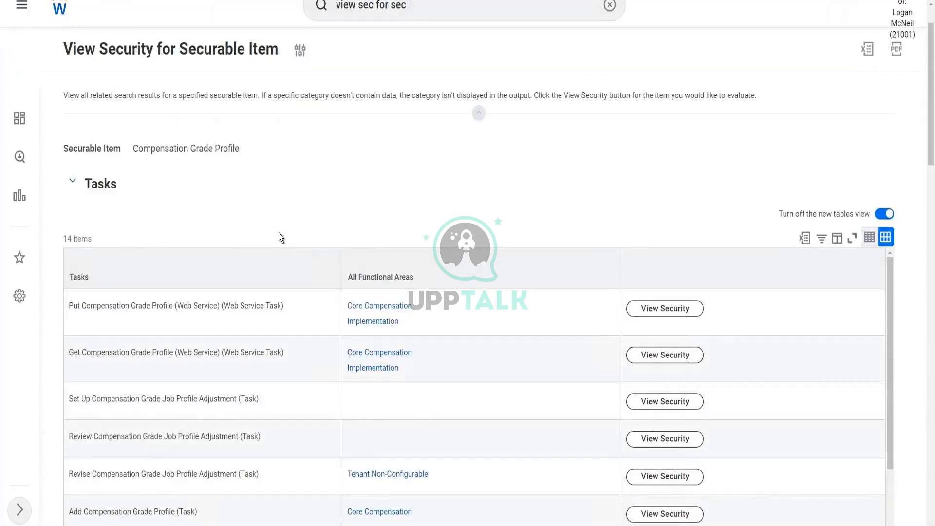
{"action": "scroll", "coordinate": [140, 258], "scroll_direction": "down", "scroll_amount": 1}
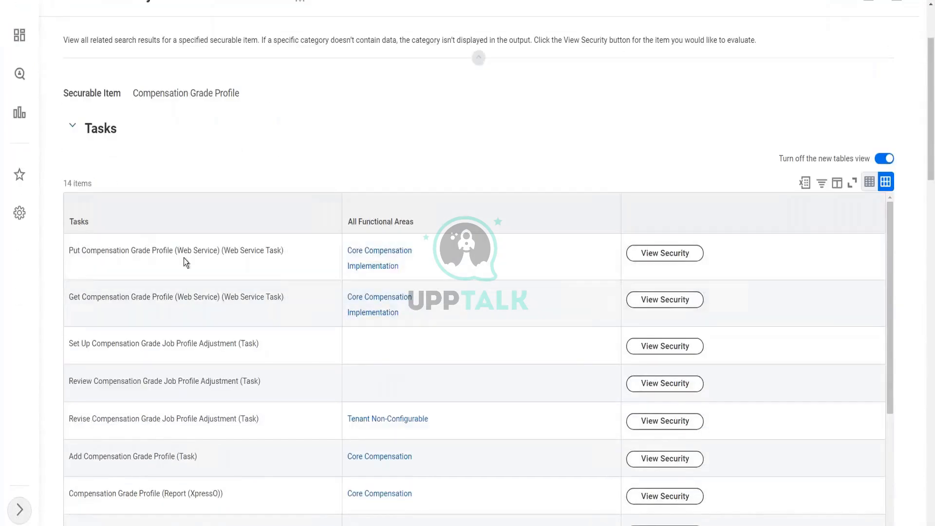
{"action": "mouse_move", "coordinate": [227, 253]}
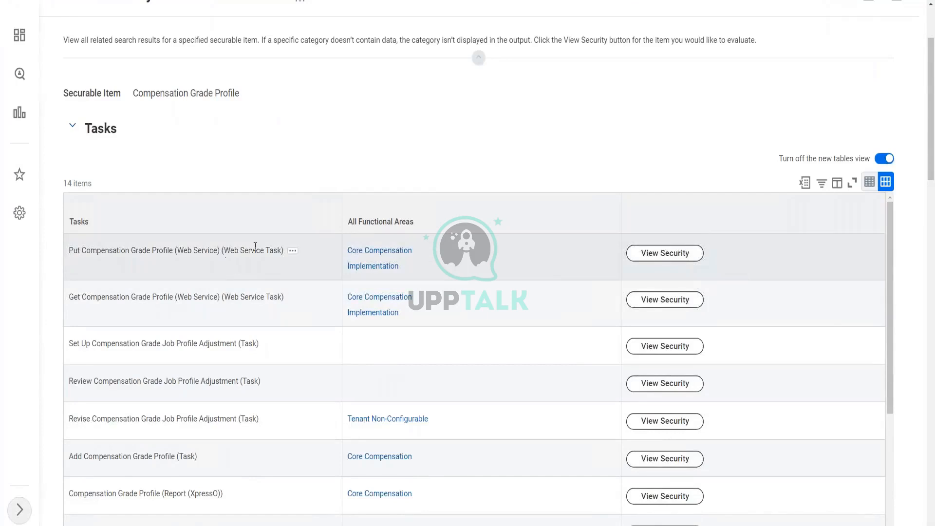
{"action": "left_click_drag", "start_coordinate": [224, 251], "coordinate": [282, 251]}
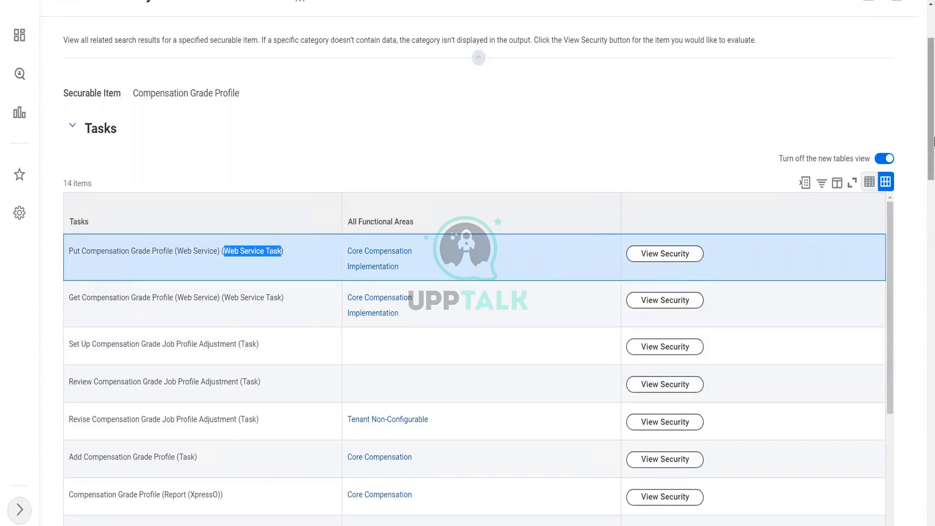
{"action": "scroll", "coordinate": [929, 184], "scroll_direction": "down", "scroll_amount": 5}
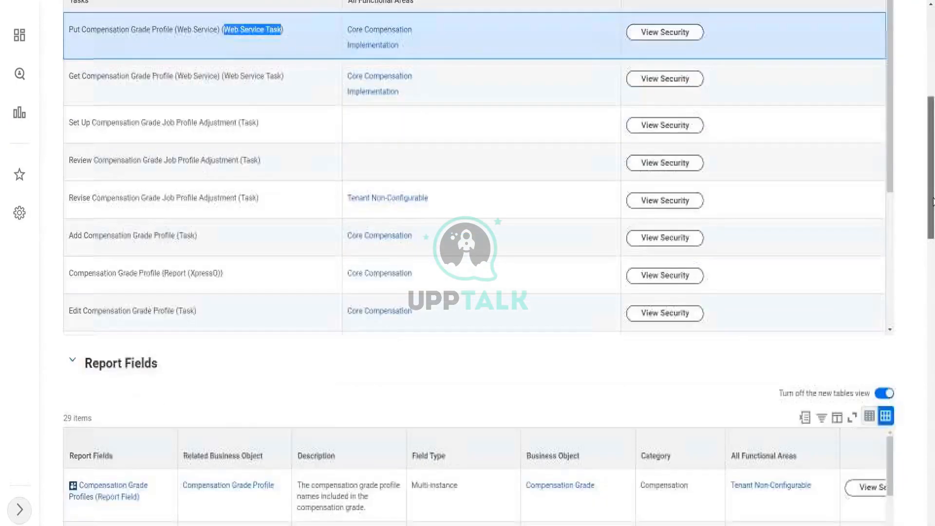
{"action": "left_click_drag", "start_coordinate": [70, 235], "coordinate": [177, 235]}
{"action": "left_click", "coordinate": [191, 235]}
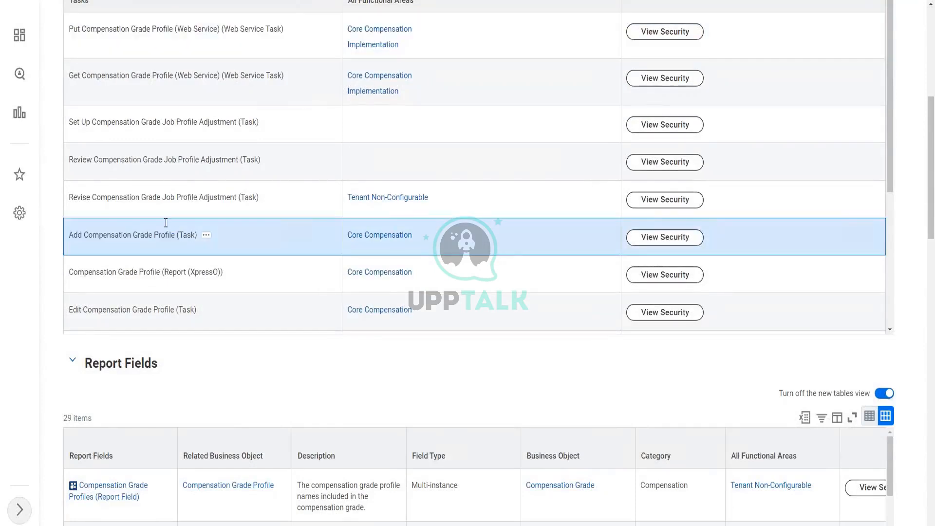
{"action": "scroll", "coordinate": [141, 206], "scroll_direction": "down", "scroll_amount": 1}
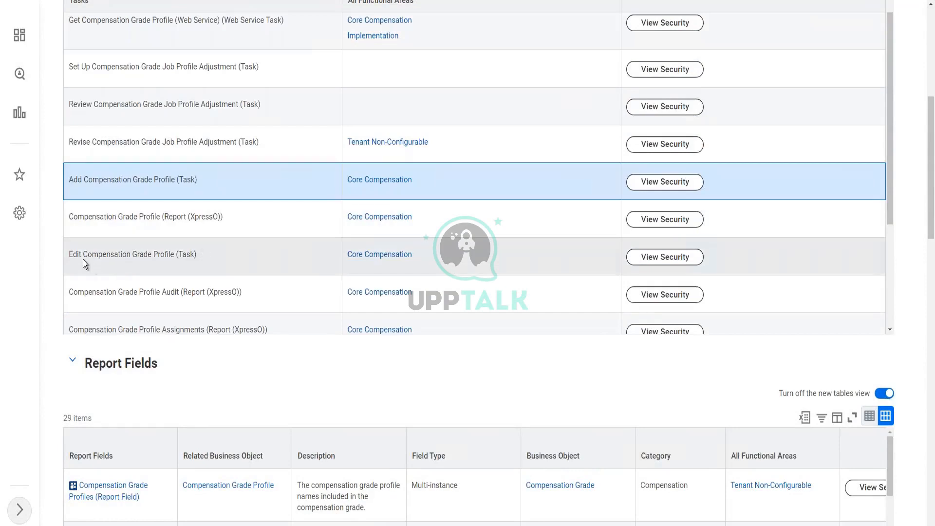
{"action": "left_click_drag", "start_coordinate": [83, 259], "coordinate": [175, 259]}
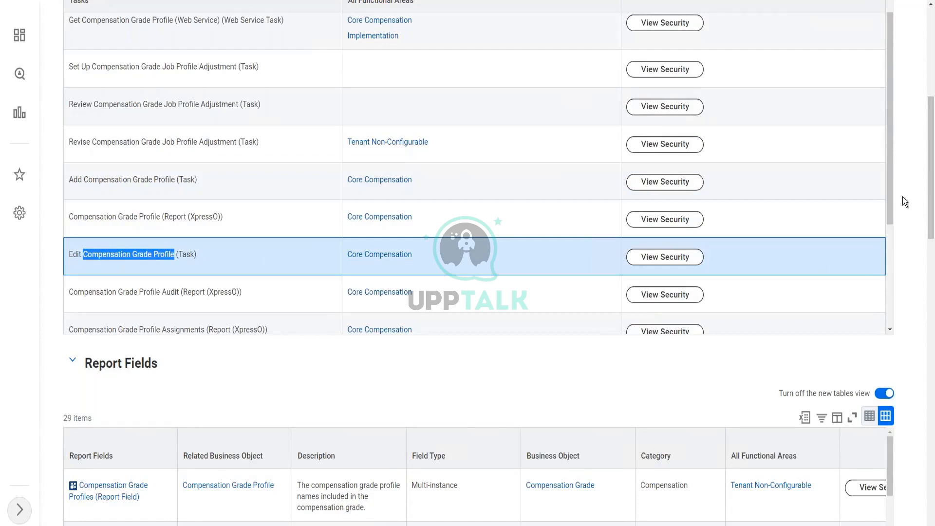
{"action": "left_click_drag", "start_coordinate": [889, 192], "coordinate": [889, 218]}
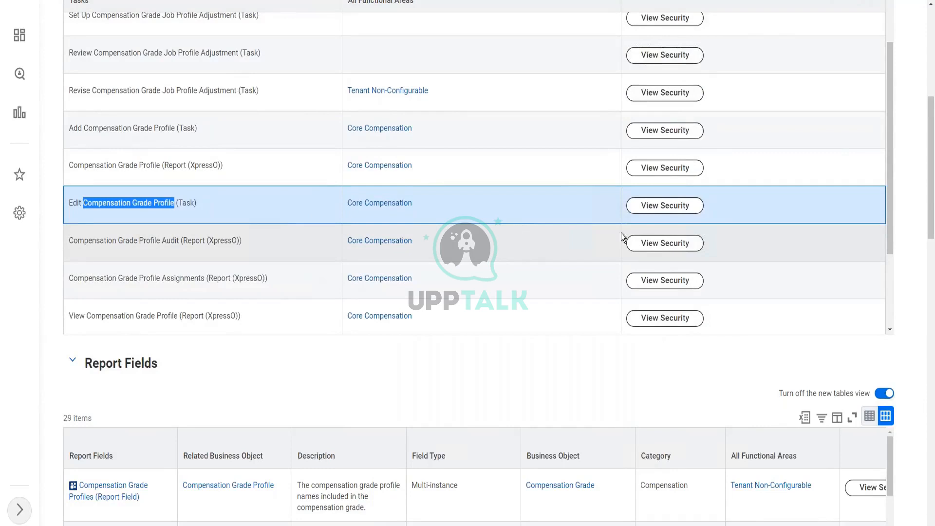
- View the security of the Edit Compensation Grade Profile task and review its full list of permitted security groups
{"action": "left_click", "coordinate": [674, 207]}
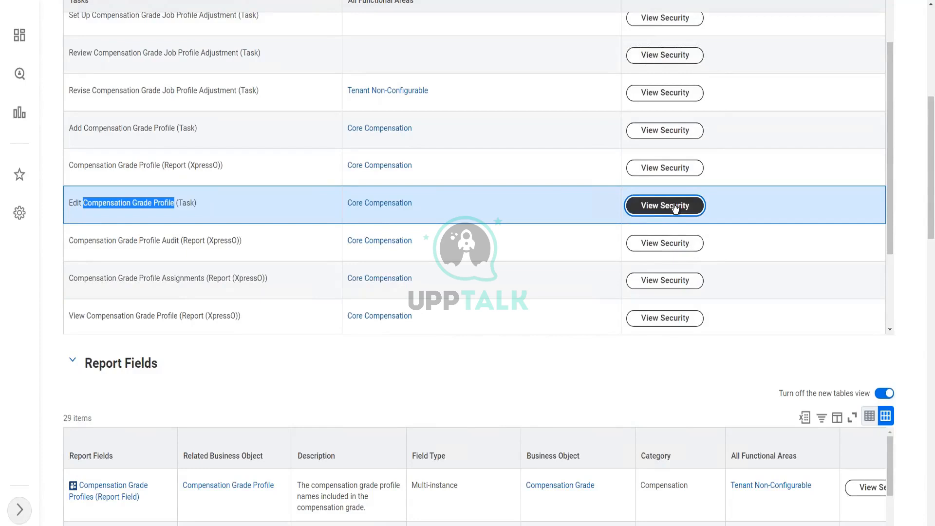
{"action": "left_click", "coordinate": [675, 206]}
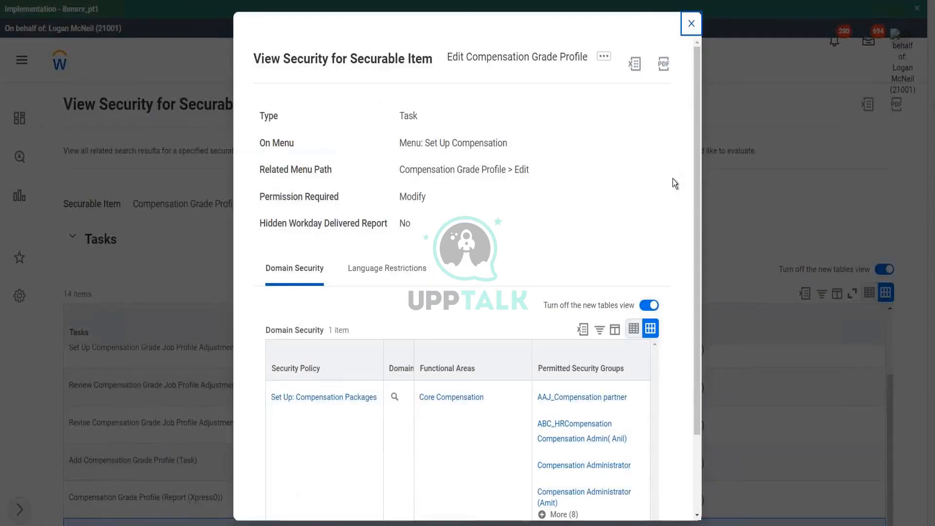
{"action": "scroll", "coordinate": [674, 183], "scroll_direction": "down", "scroll_amount": 2}
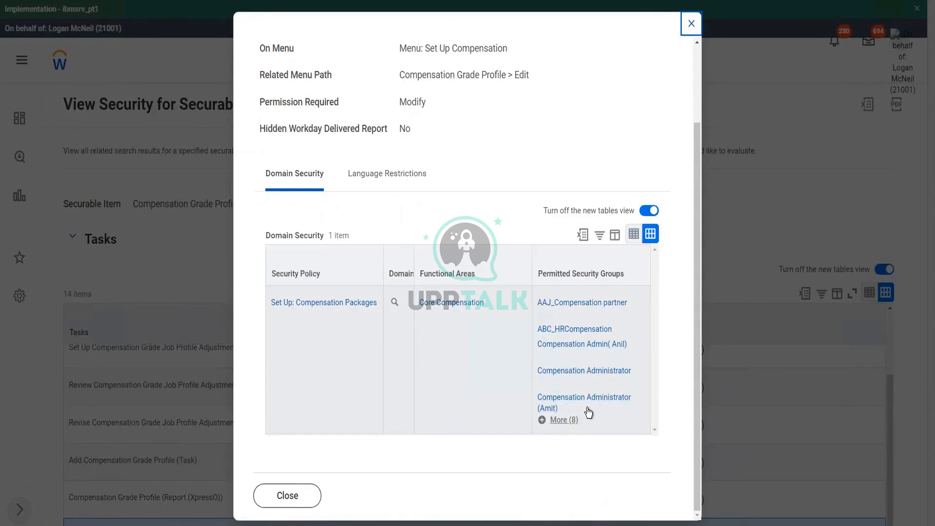
{"action": "left_click", "coordinate": [563, 419]}
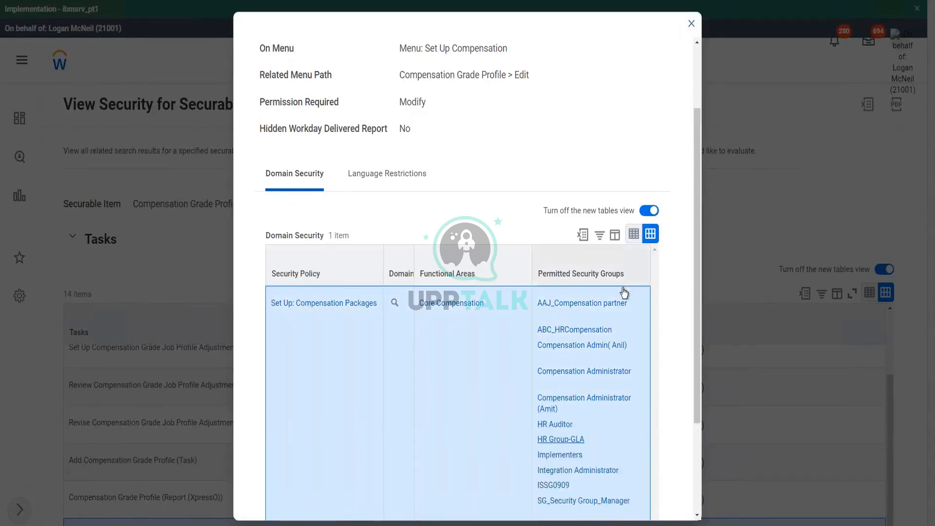
{"action": "scroll", "coordinate": [627, 347], "scroll_direction": "down", "scroll_amount": 2}
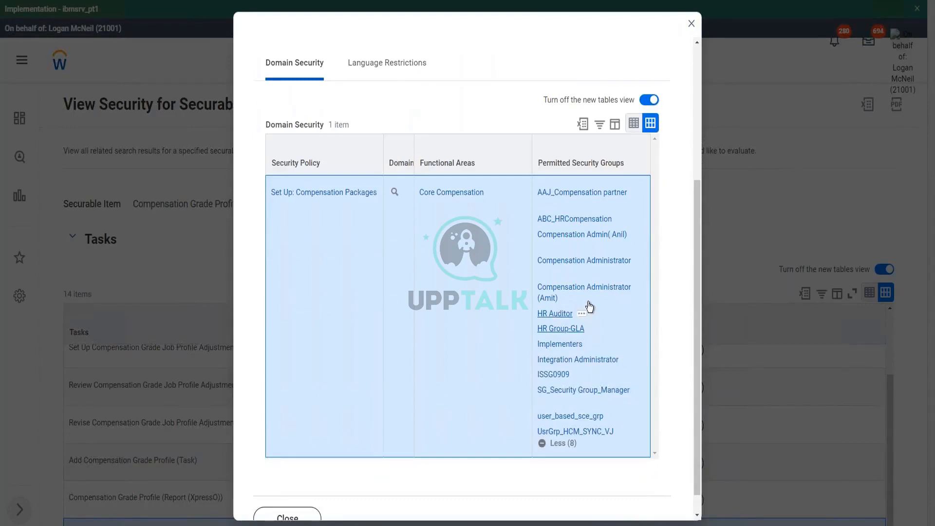
{"action": "scroll", "coordinate": [590, 308], "scroll_direction": "up", "scroll_amount": 2}
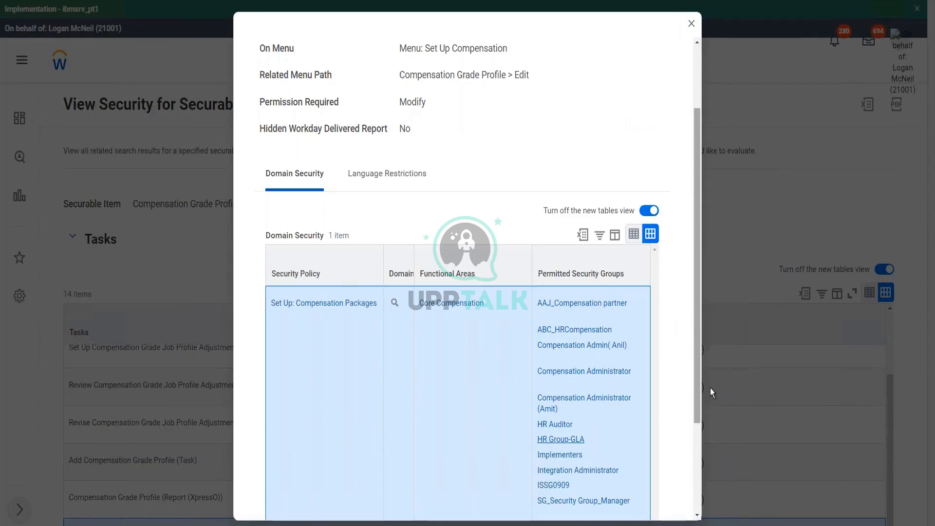
{"action": "scroll", "coordinate": [710, 388], "scroll_direction": "down", "scroll_amount": 3}
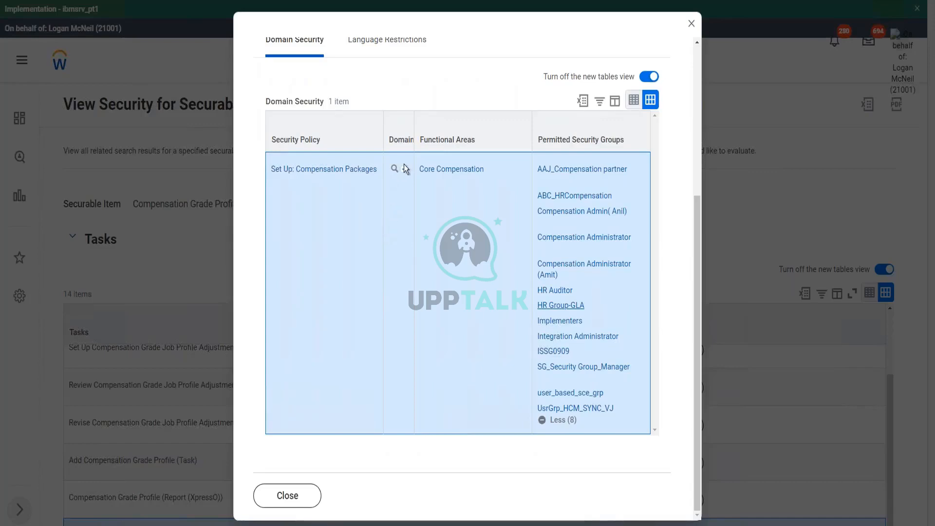
- Open the security policy permissions of the Set Up: Compensation Packages domain for editing
{"action": "mouse_move", "coordinate": [406, 173]}
{"action": "left_click", "coordinate": [407, 173]}
{"action": "mouse_move", "coordinate": [467, 222]}
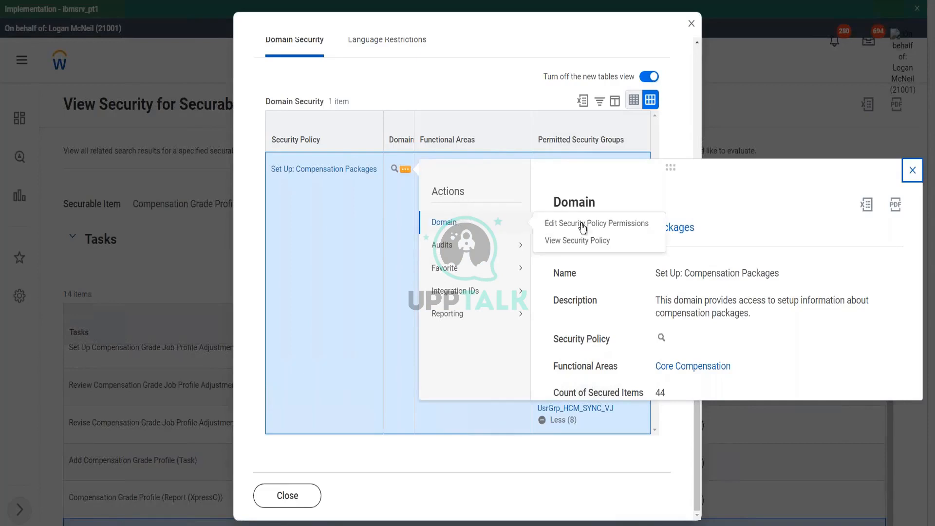
{"action": "left_click", "coordinate": [602, 224]}
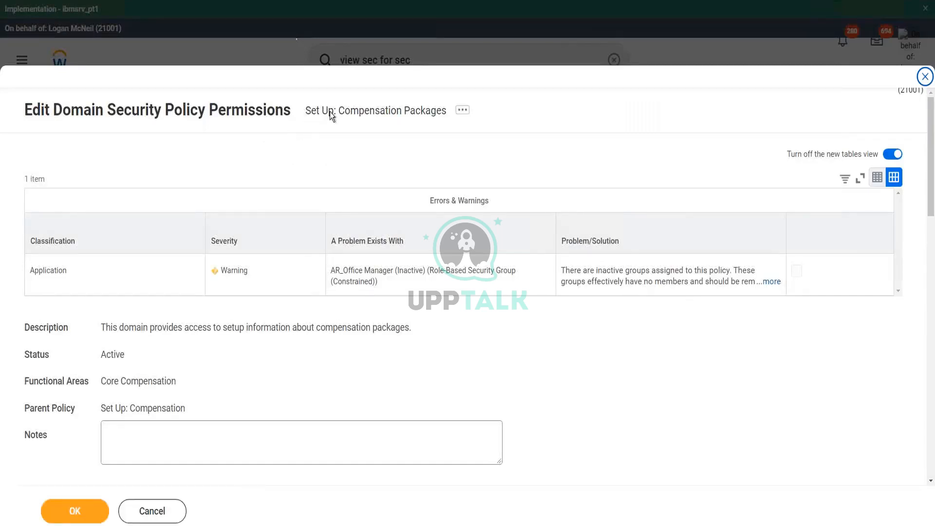
- Add WW Compensation Partner to the report/task permission row with View and Modify access, and save the policy
{"action": "scroll", "coordinate": [361, 195], "scroll_direction": "down", "scroll_amount": 10}
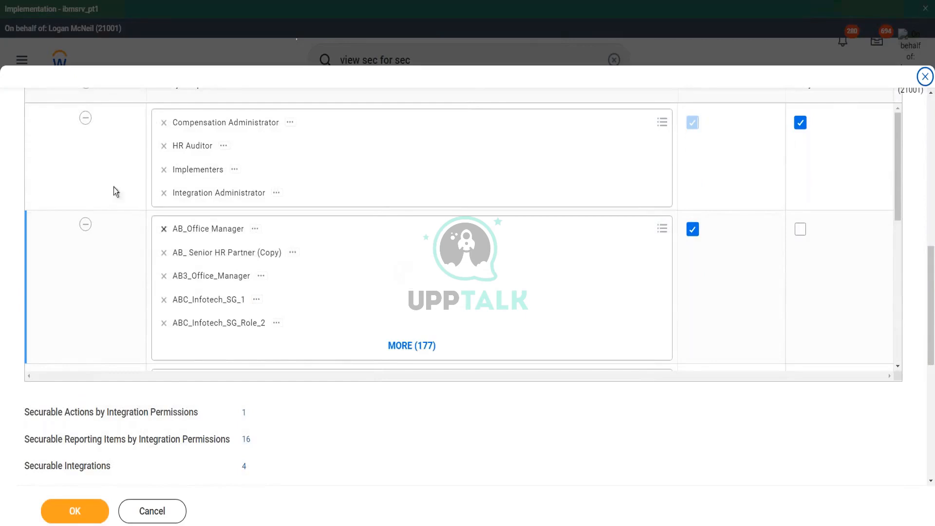
{"action": "scroll", "coordinate": [450, 191], "scroll_direction": "up", "scroll_amount": 1}
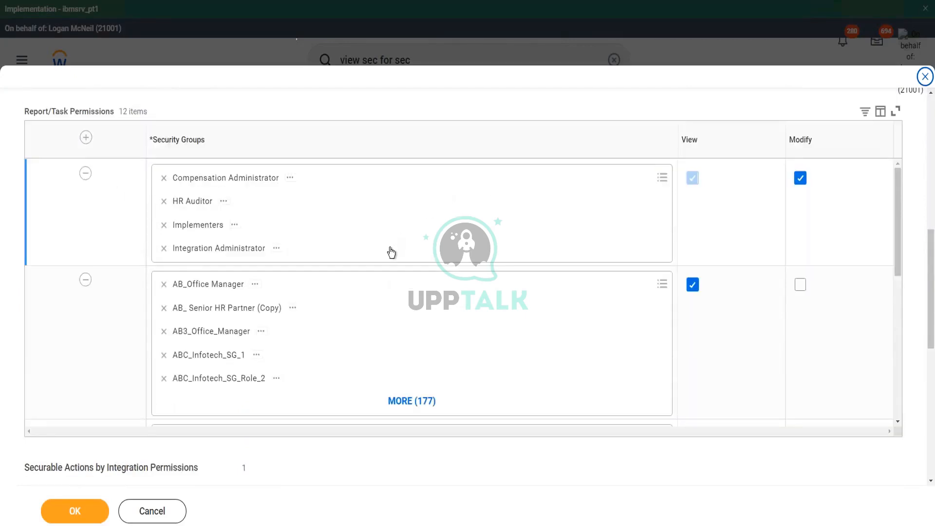
{"action": "mouse_move", "coordinate": [391, 252]}
{"action": "left_click", "coordinate": [391, 252]}
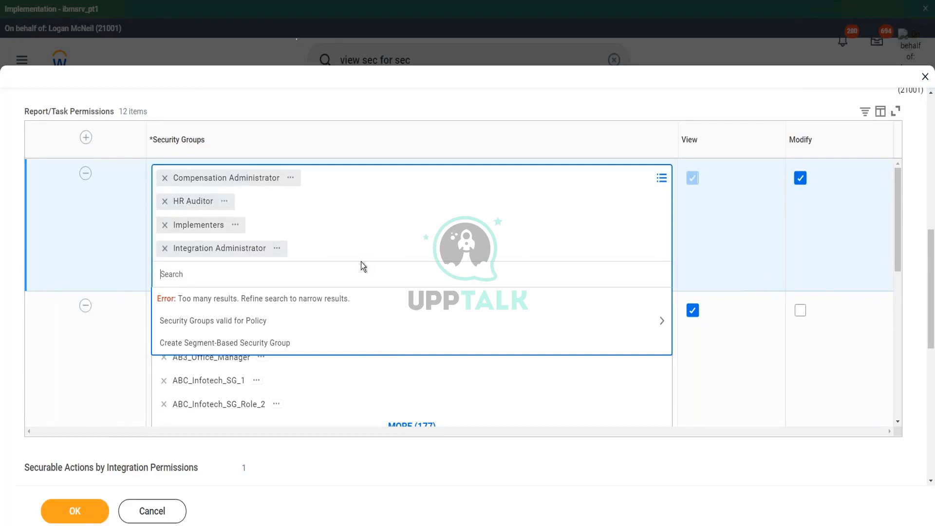
{"action": "type", "text": "ww comp ad"}
{"action": "key", "text": "BackSpace"}
{"action": "type", "text": "part"}
{"action": "key", "text": "Return"}
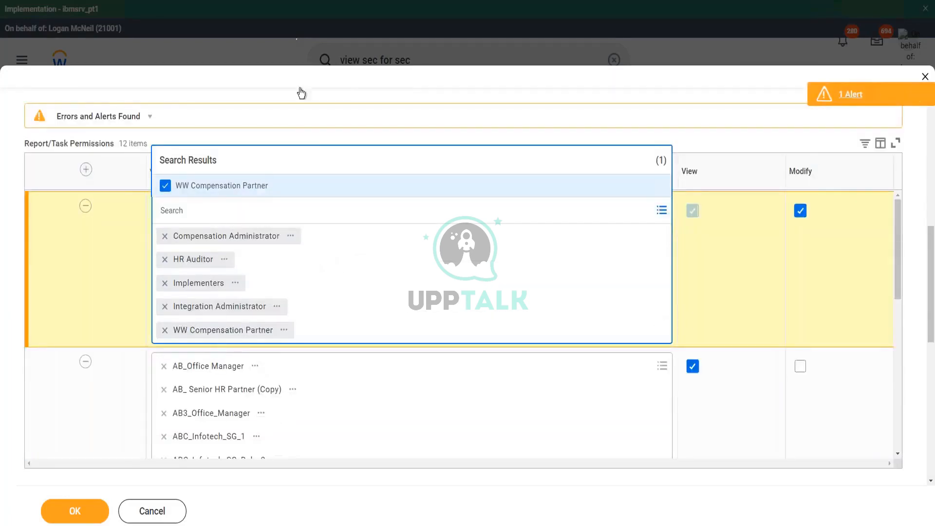
{"action": "left_click", "coordinate": [318, 116]}
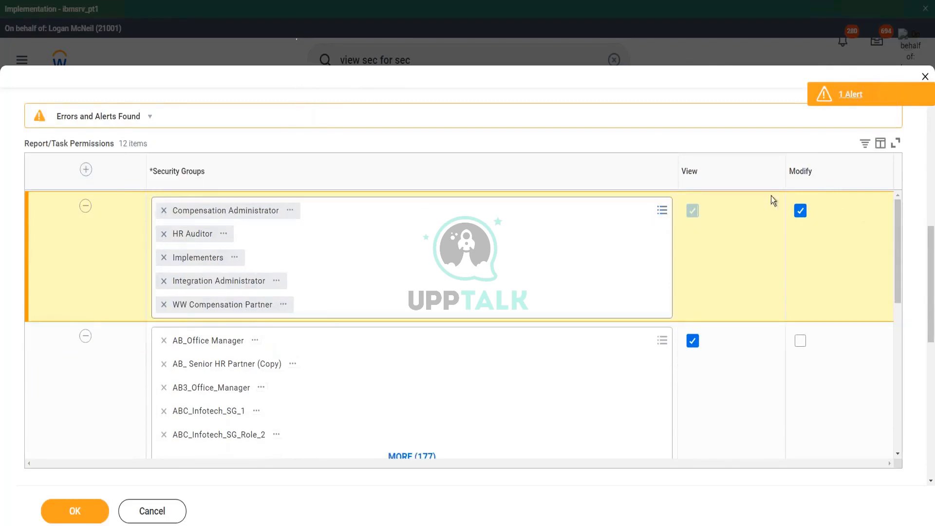
{"action": "left_click", "coordinate": [90, 511]}
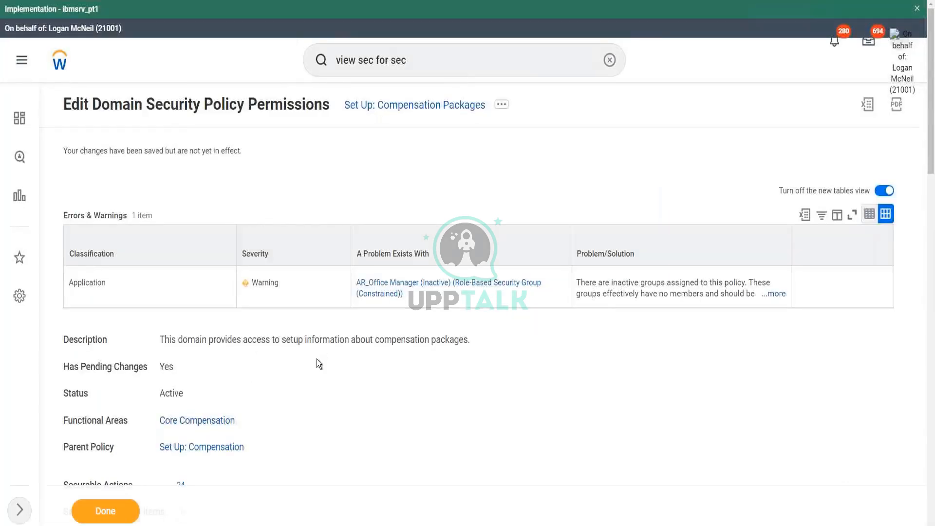
- Review the saved Set Up: Compensation Packages policy down to its report/task permissions
{"action": "scroll", "coordinate": [317, 364], "scroll_direction": "down", "scroll_amount": 3}
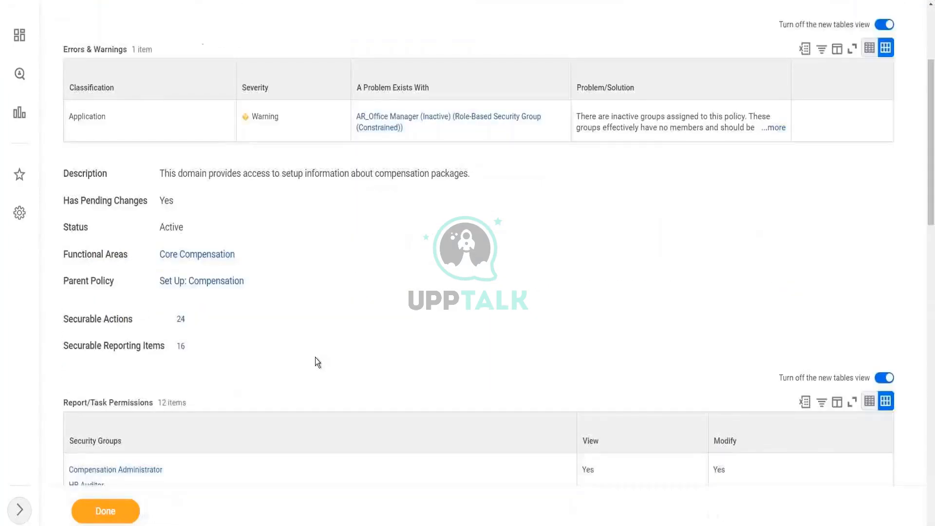
{"action": "scroll", "coordinate": [317, 346], "scroll_direction": "up", "scroll_amount": 3}
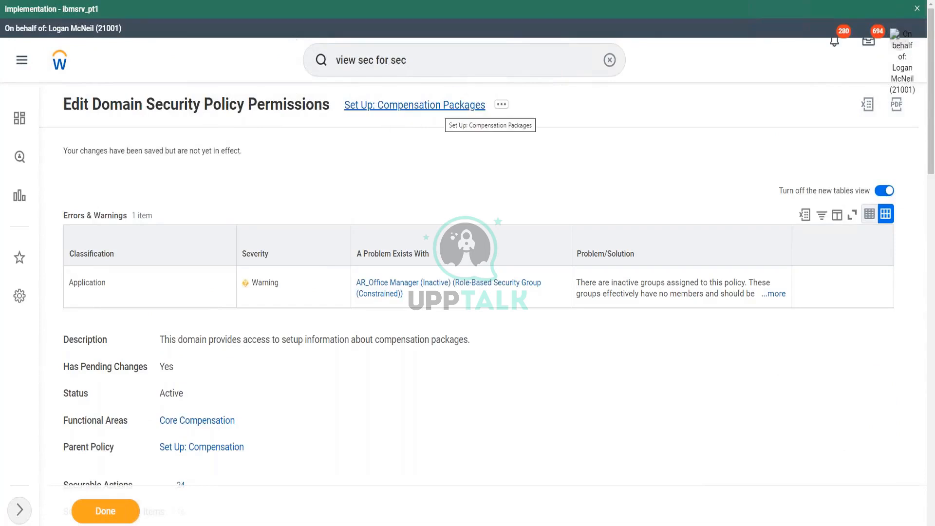
{"action": "scroll", "coordinate": [335, 287], "scroll_direction": "down", "scroll_amount": 1}
{"action": "scroll", "coordinate": [335, 287], "scroll_direction": "down", "scroll_amount": 1}
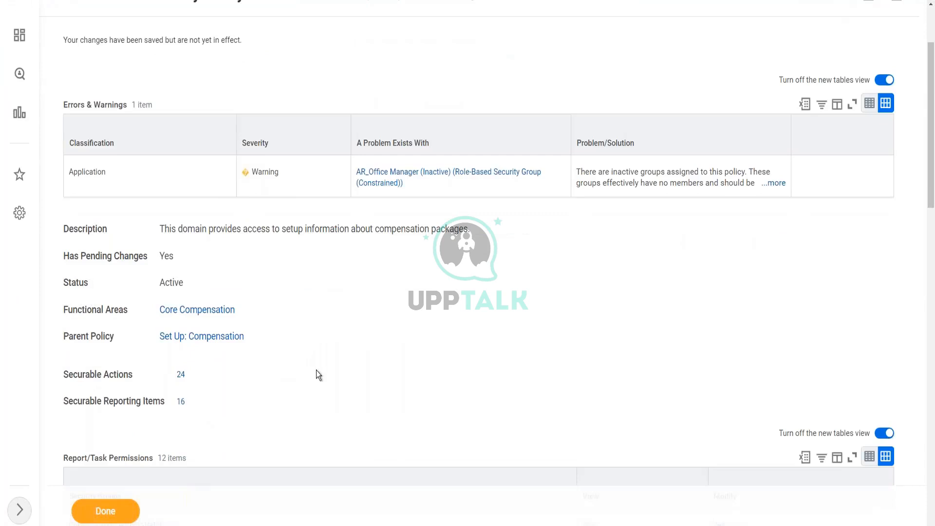
{"action": "scroll", "coordinate": [316, 370], "scroll_direction": "down", "scroll_amount": 5}
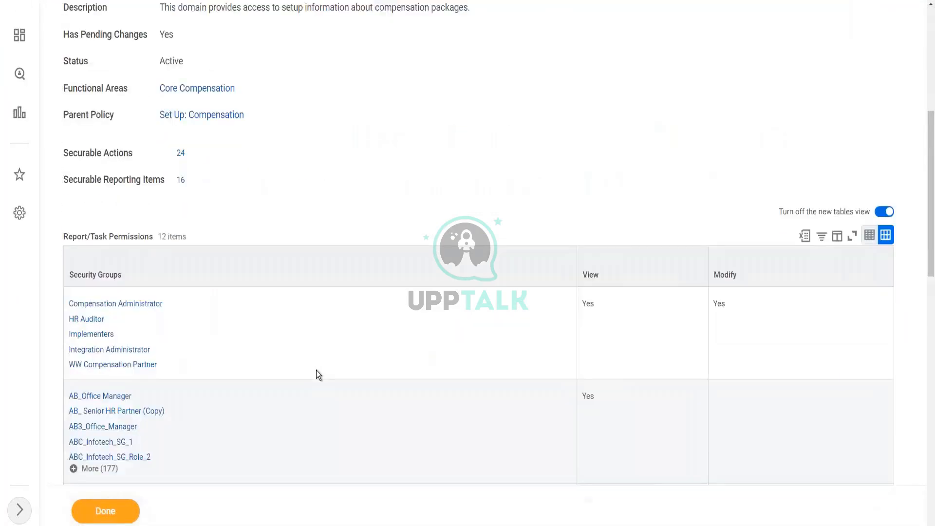